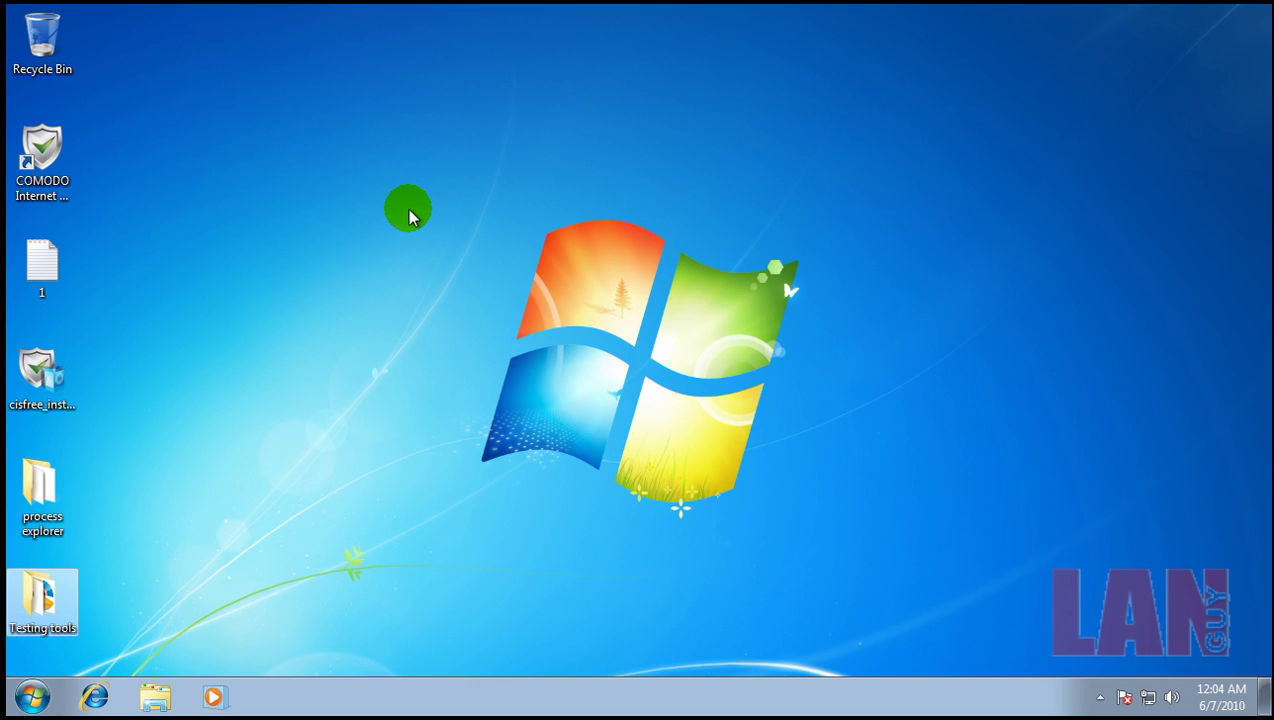
Step: Reveal the hidden system tray icons, including COMODO Internet Security Premium
click(842, 373)
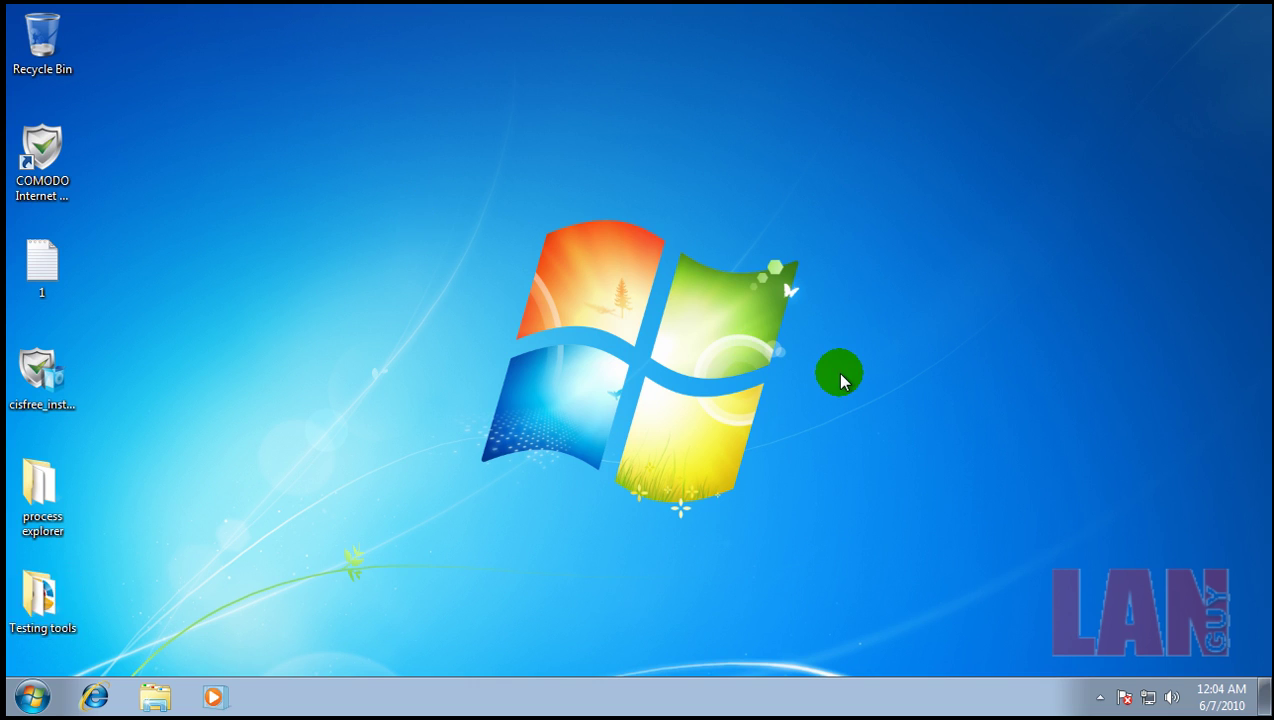
click(1098, 697)
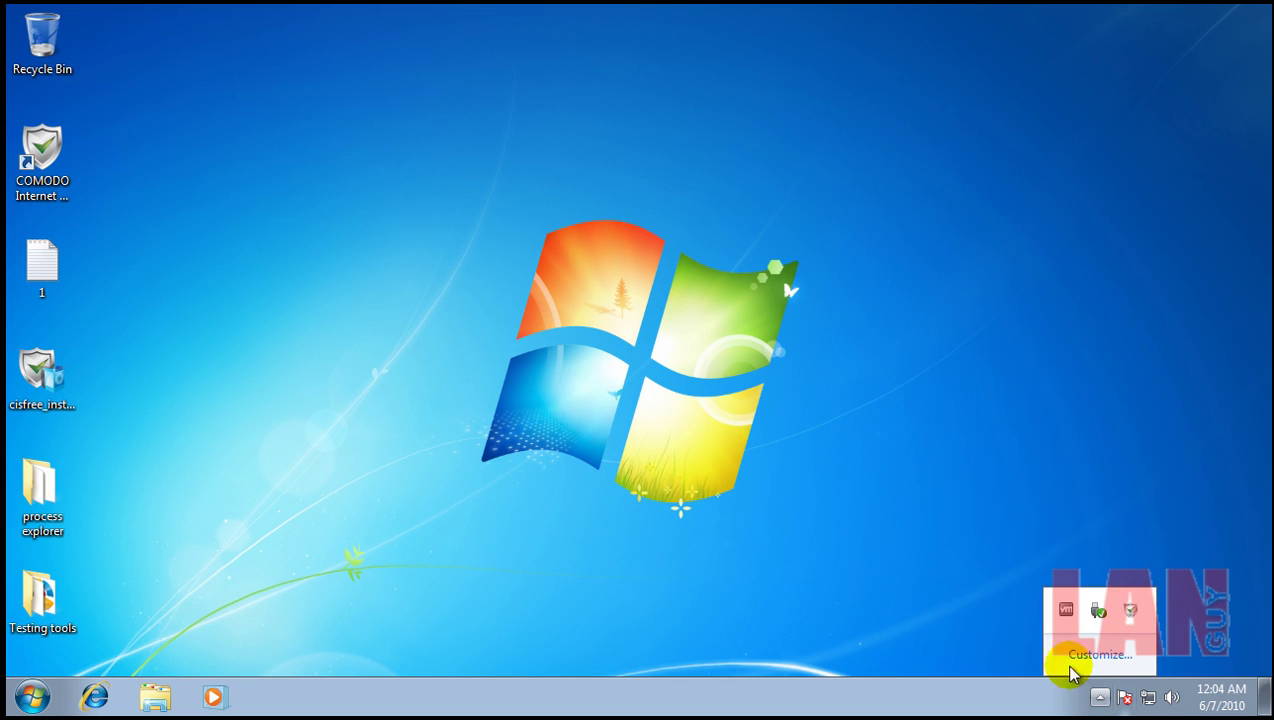
Step: Open COMODO's main window and start a virus database update, leaving it running in the background
click(1131, 613)
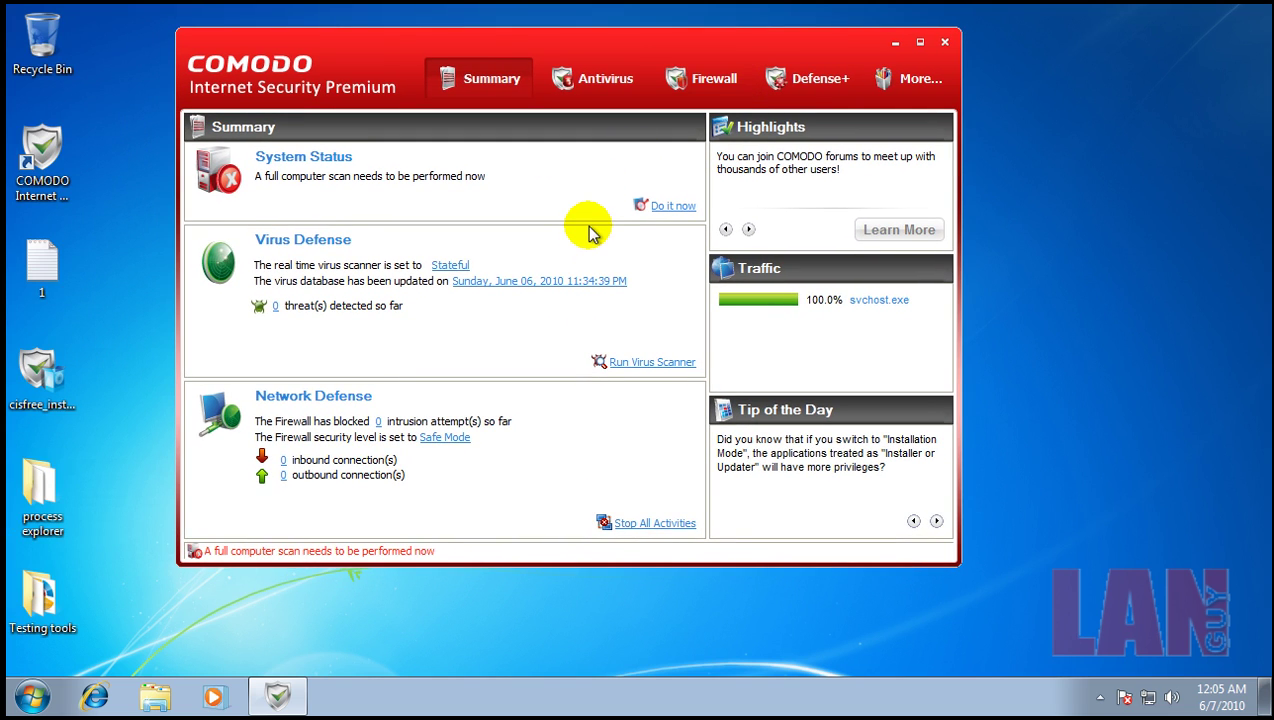
click(577, 284)
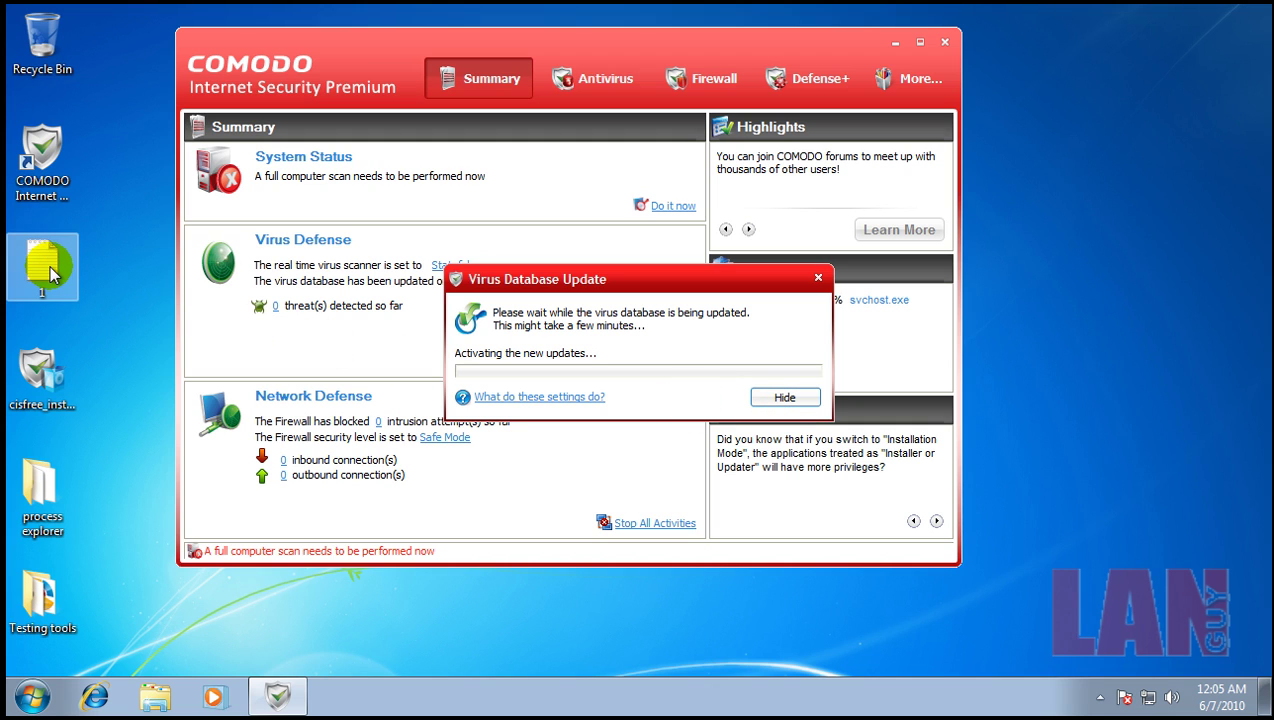
click(780, 398)
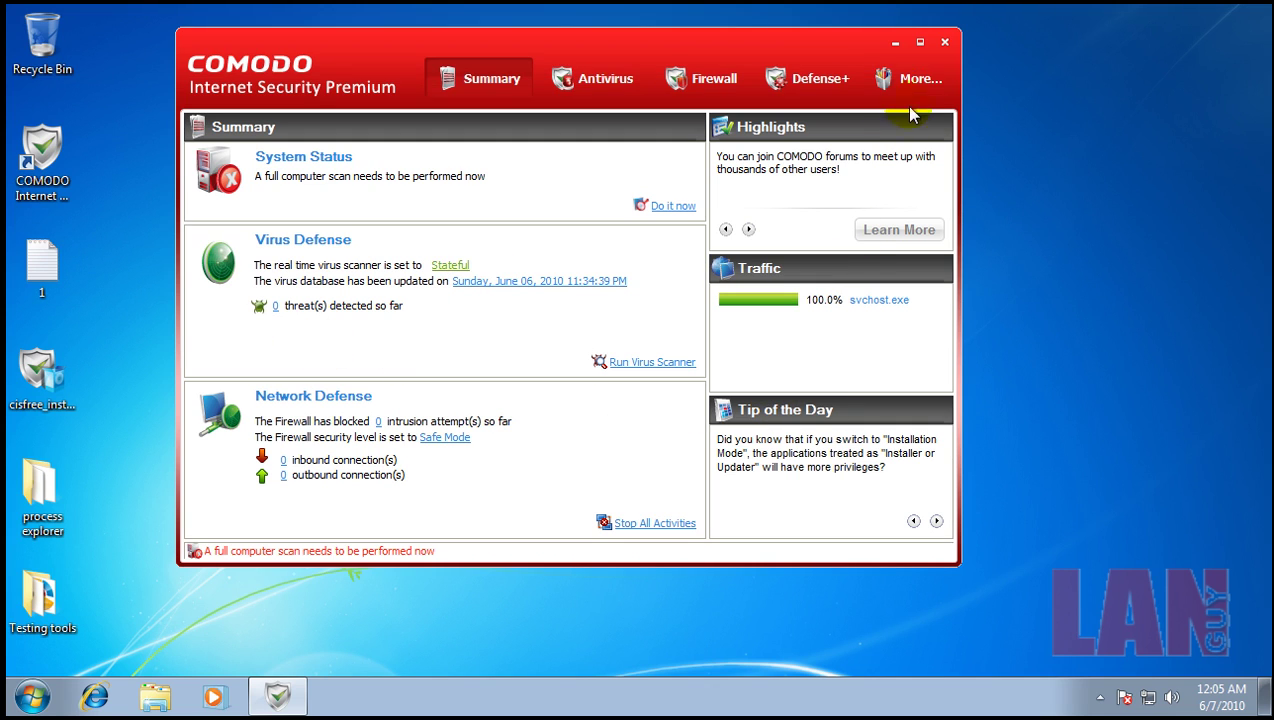
Step: Close COMODO, launch procexp from the process explorer folder, and accept its licence agreement
click(944, 42)
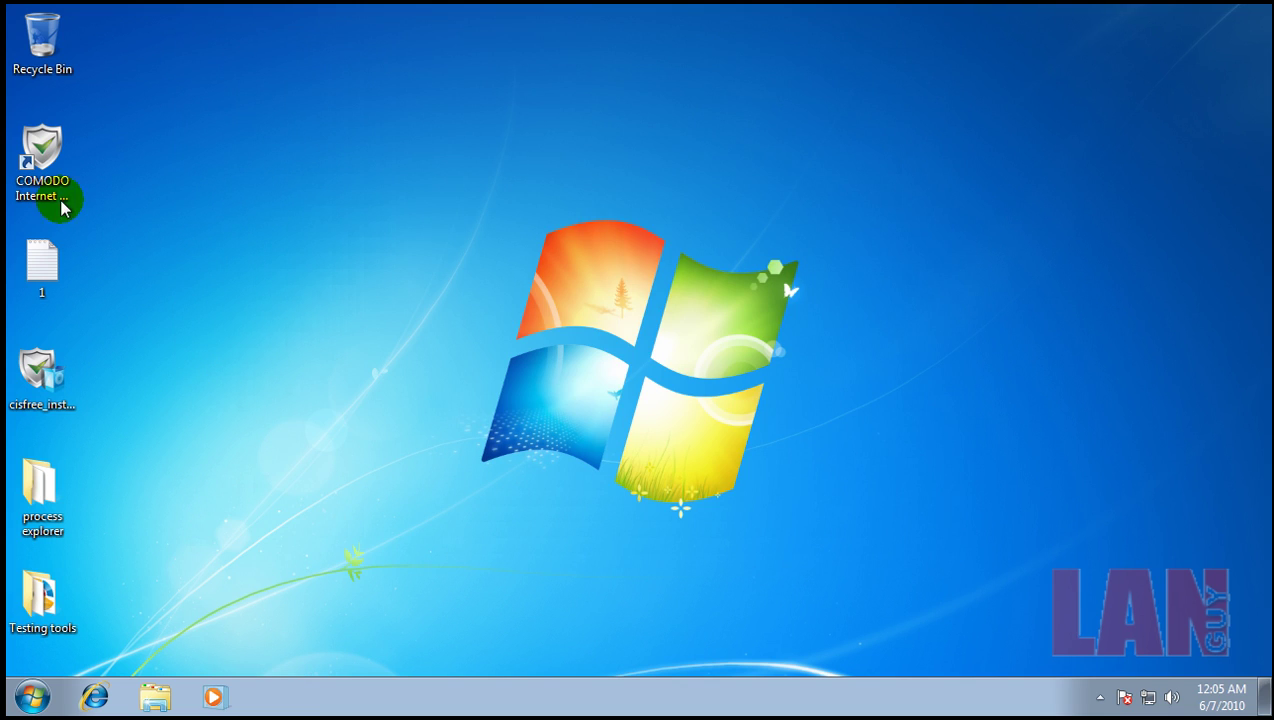
click(36, 497)
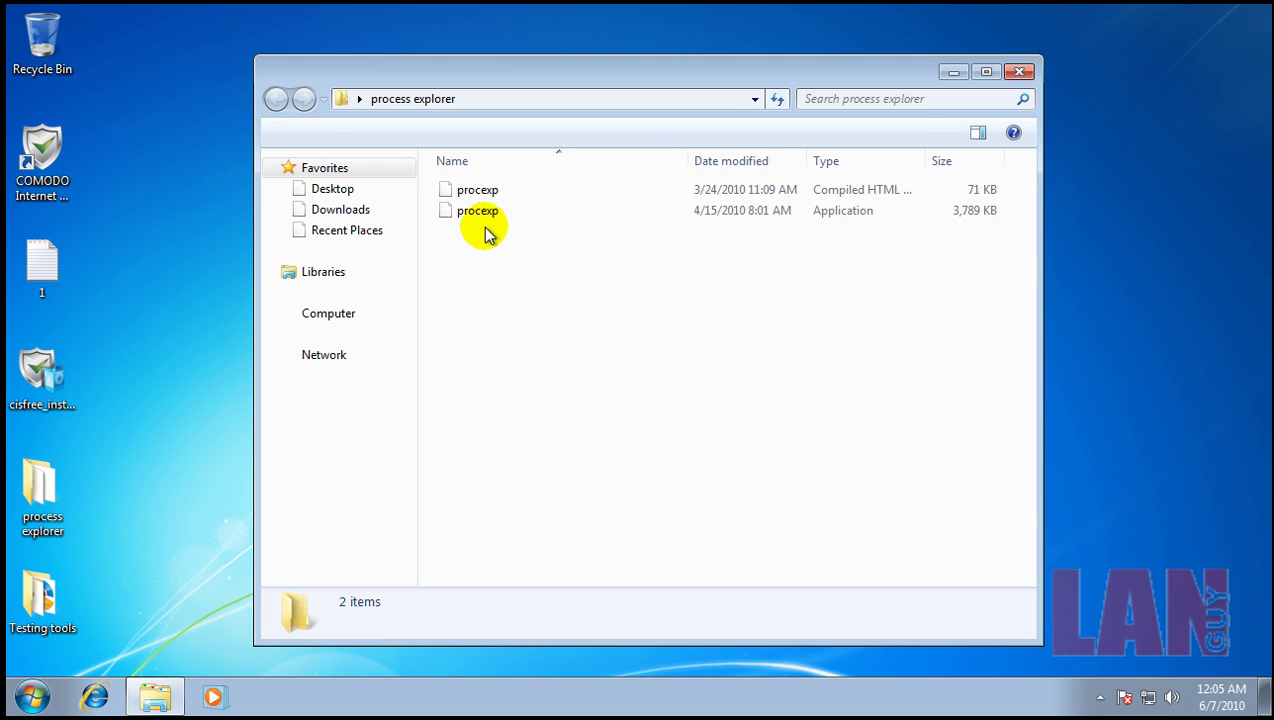
double_click(484, 213)
click(1019, 71)
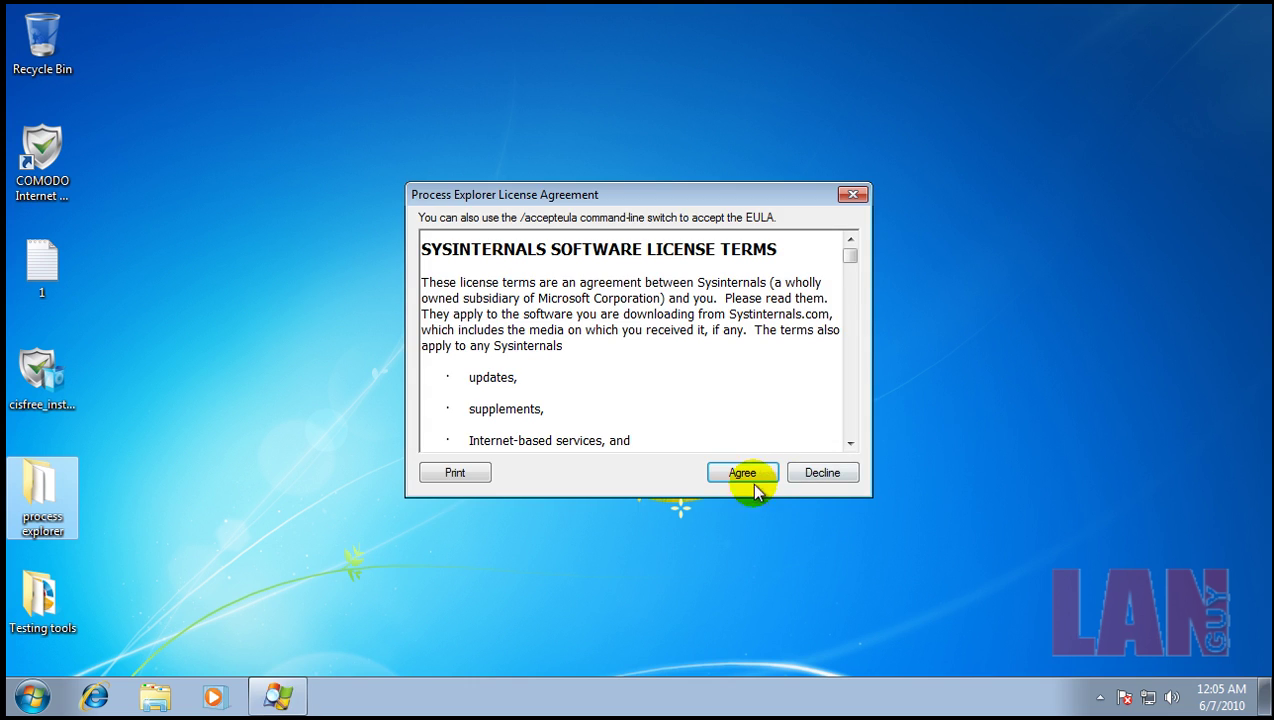
click(742, 473)
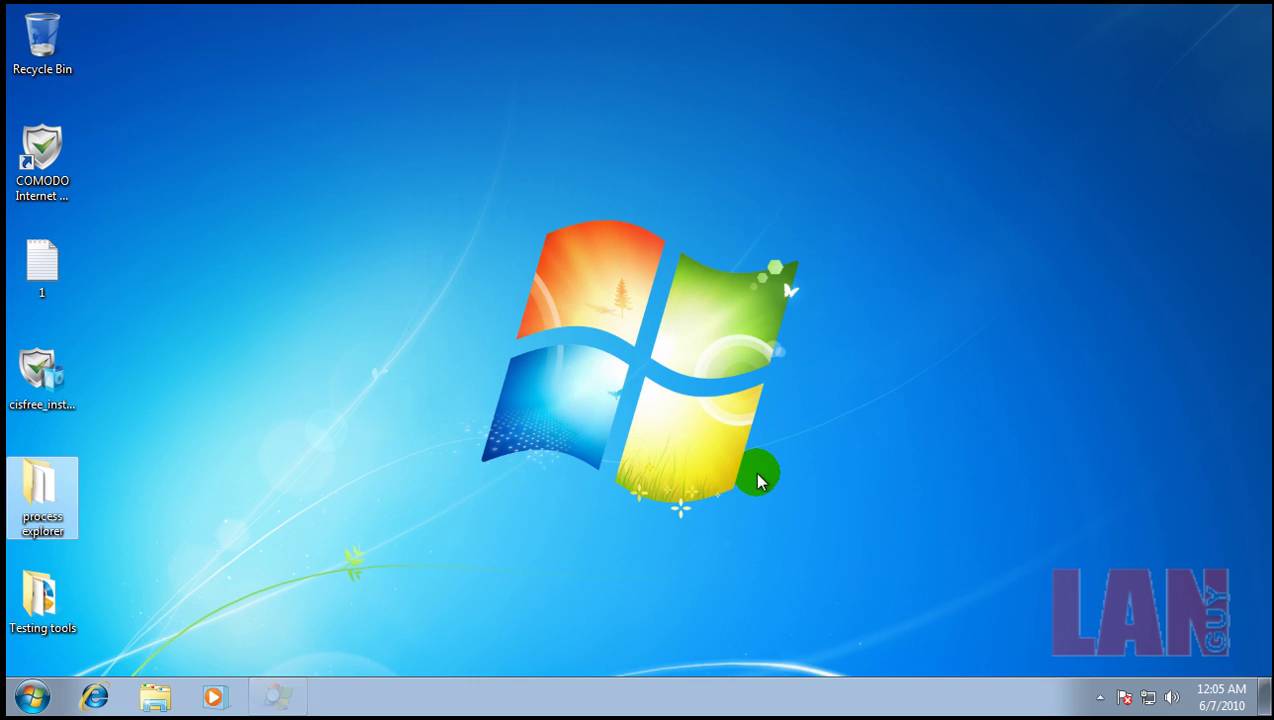
Step: Open text file 1 in Notepad, minimize it, and snap Process Explorer to the left half
click(293, 387)
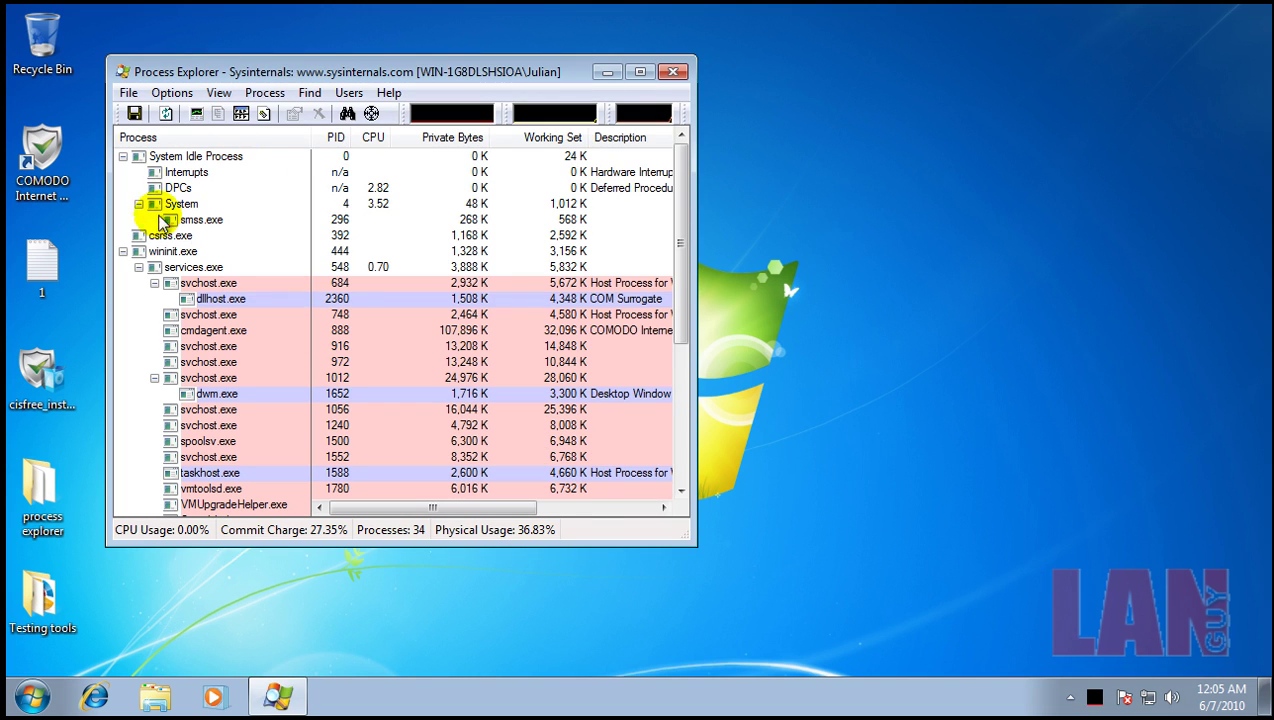
double_click(40, 264)
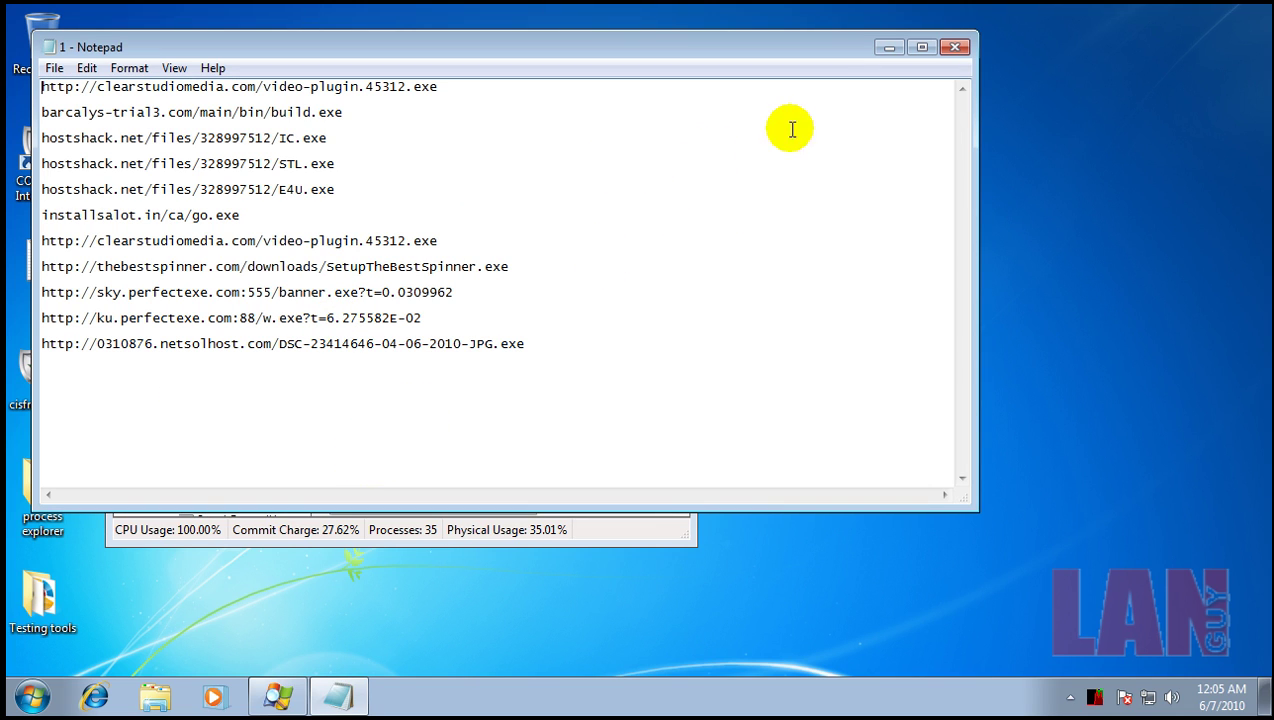
click(889, 47)
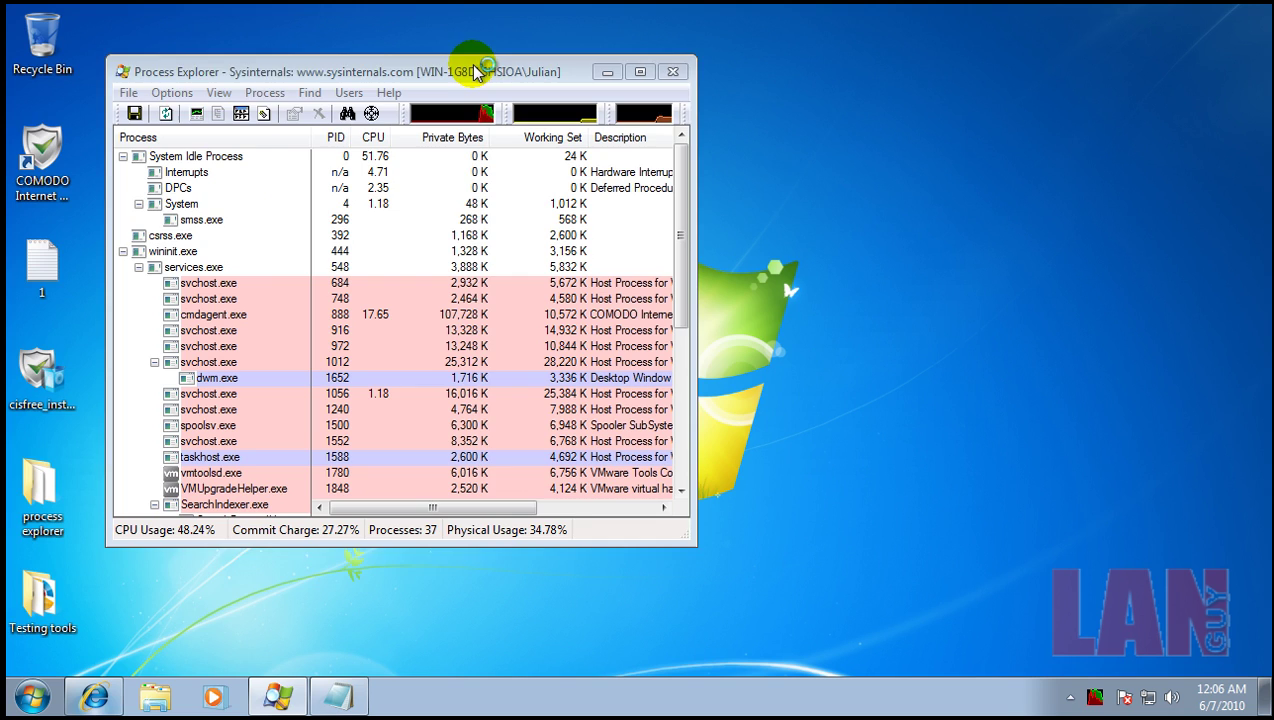
drag(474, 70, 10, 176)
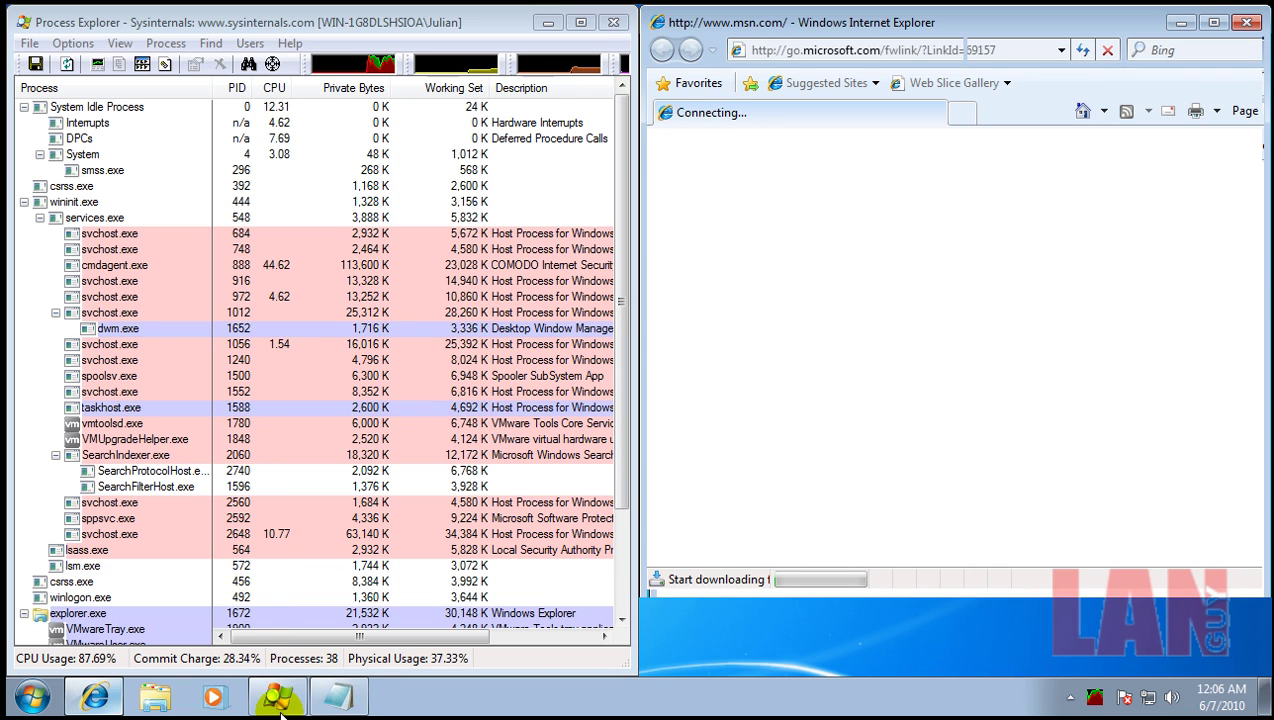
click(335, 693)
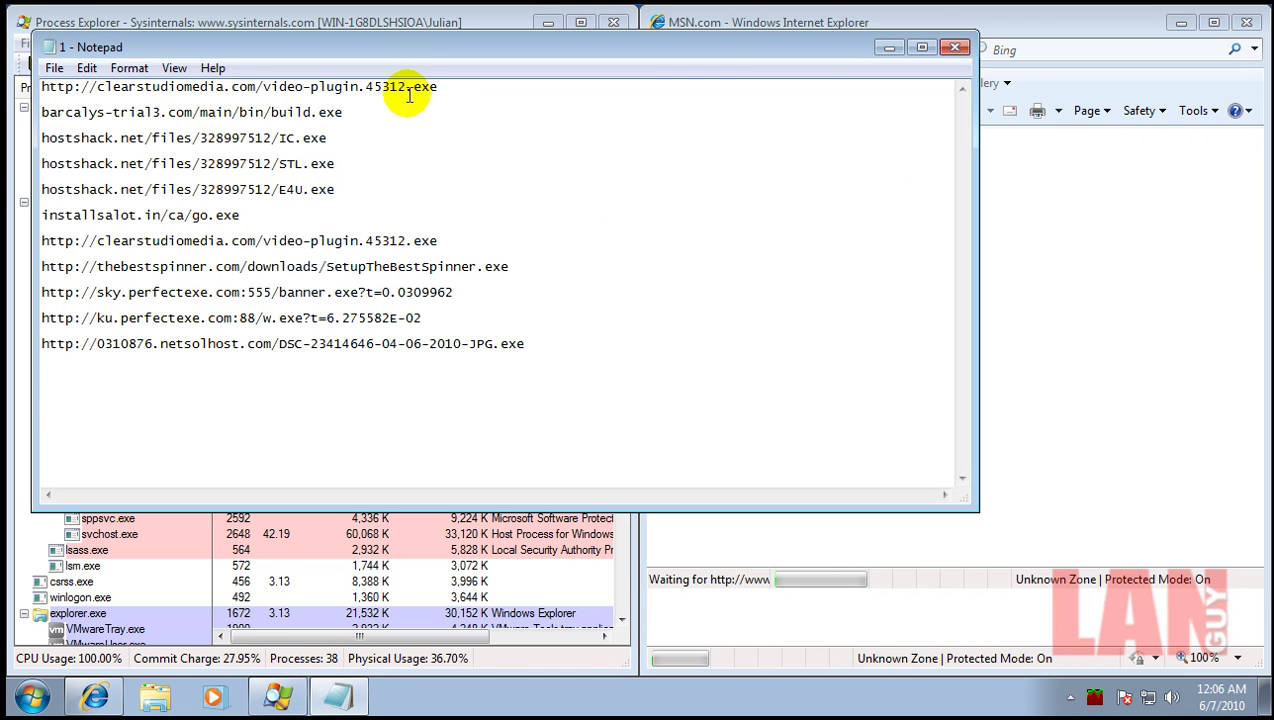
click(447, 86)
shift+click(44, 87)
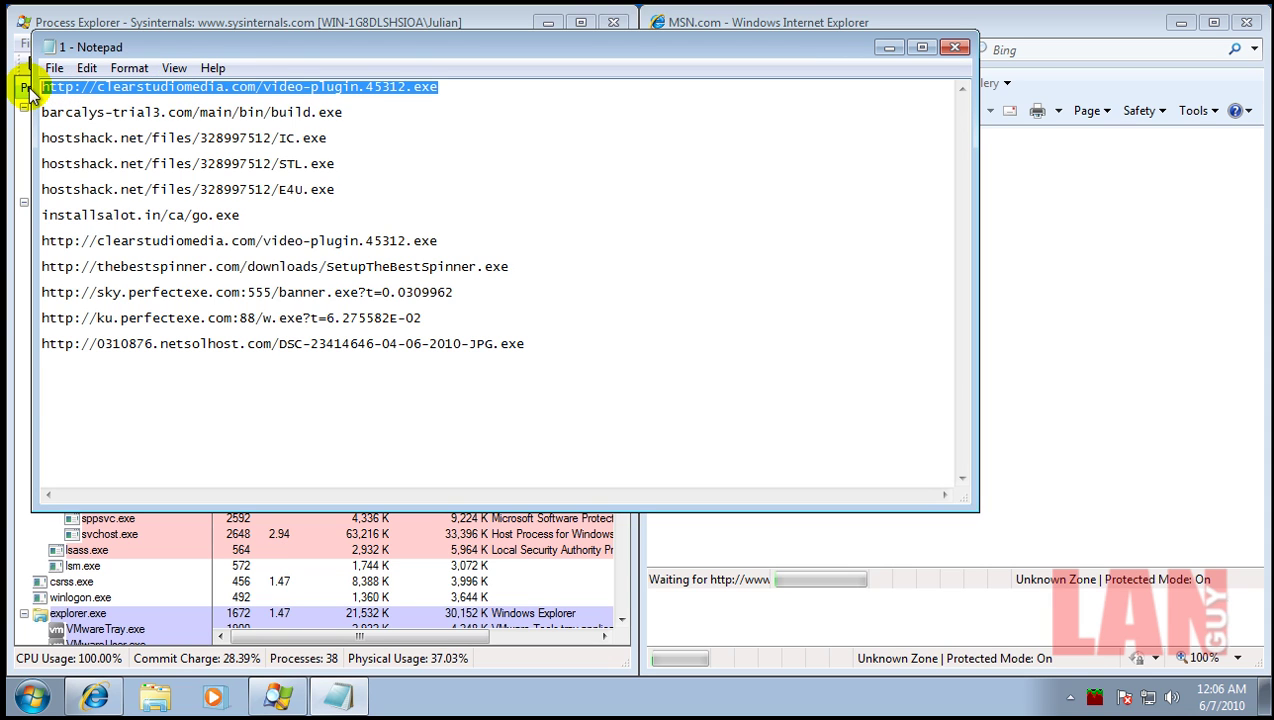
click(889, 47)
drag(631, 219, 637, 398)
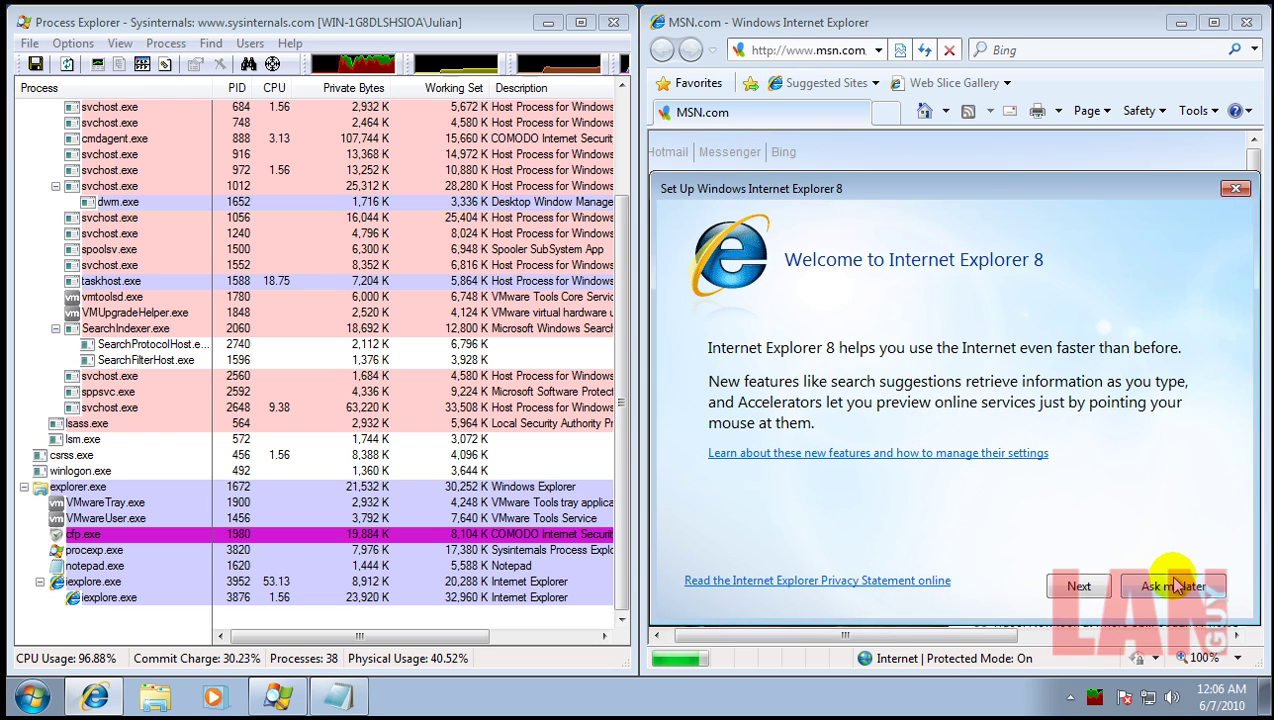
Step: Load the clearstudiomedia video-plugin.45312.exe link in Internet Explorer and download it despite the unsafe warning
click(1176, 586)
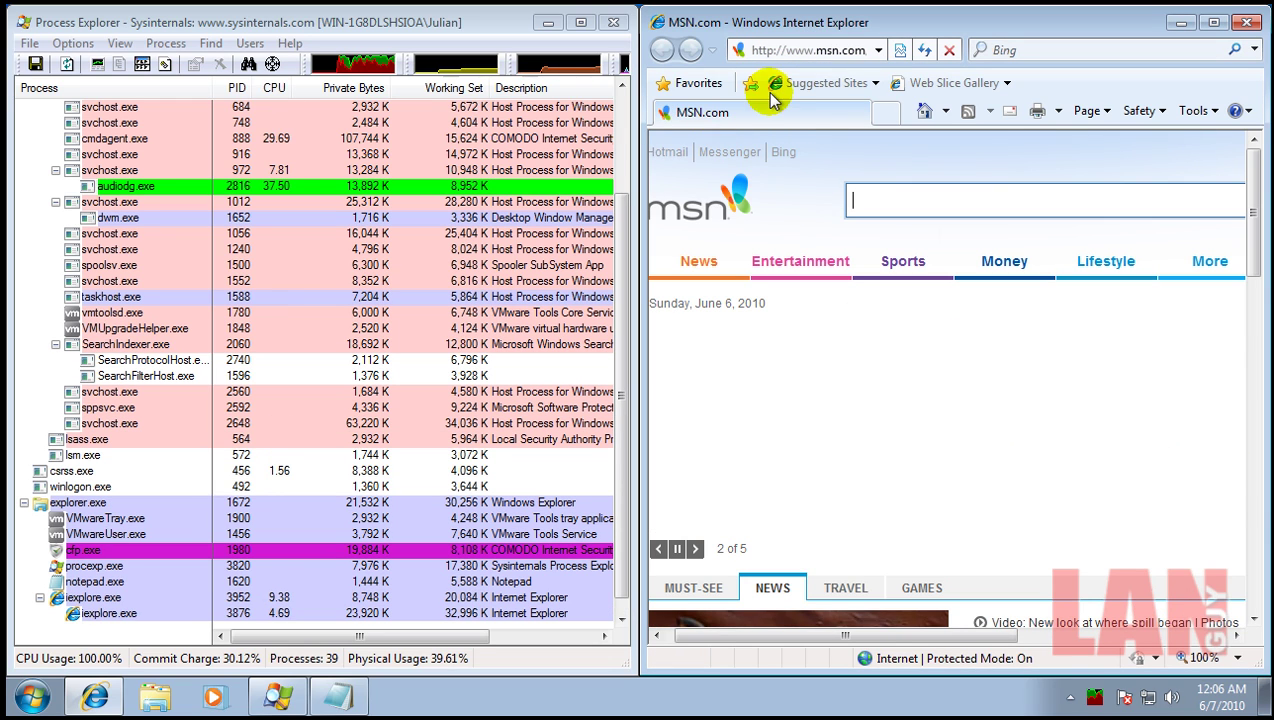
double_click(818, 50)
click(816, 50)
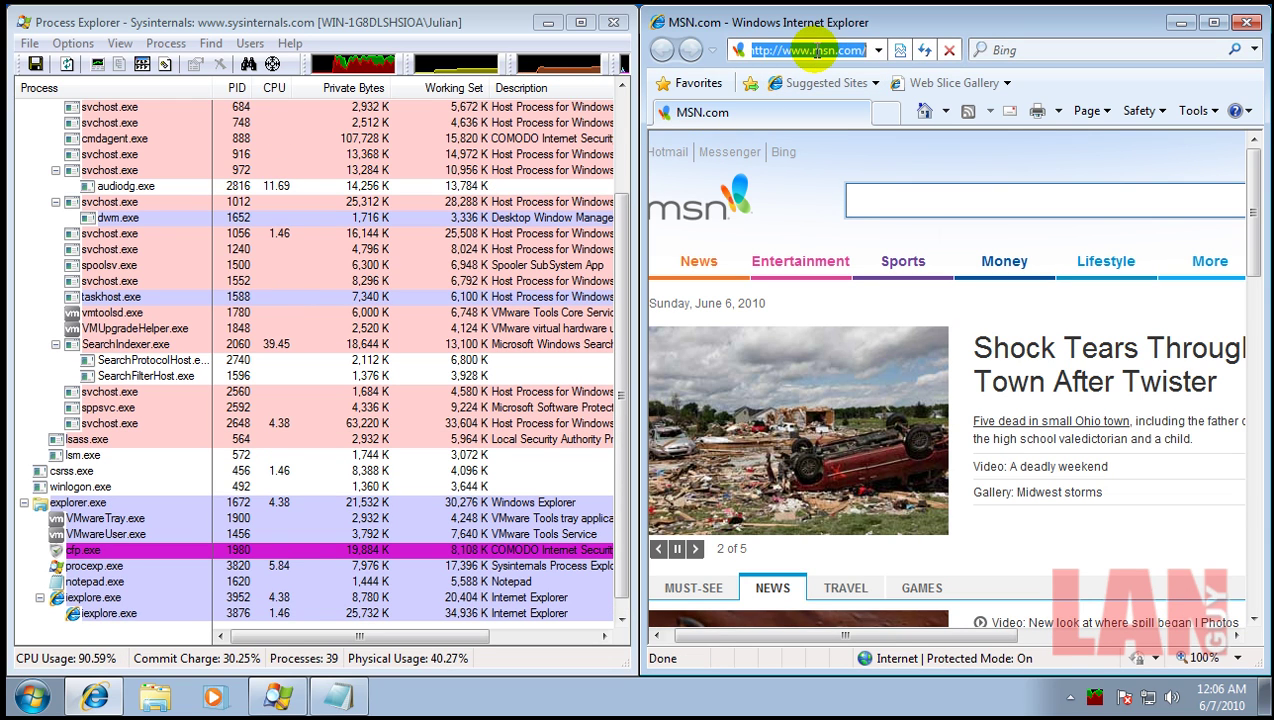
key(ctrl+v)
key(Return)
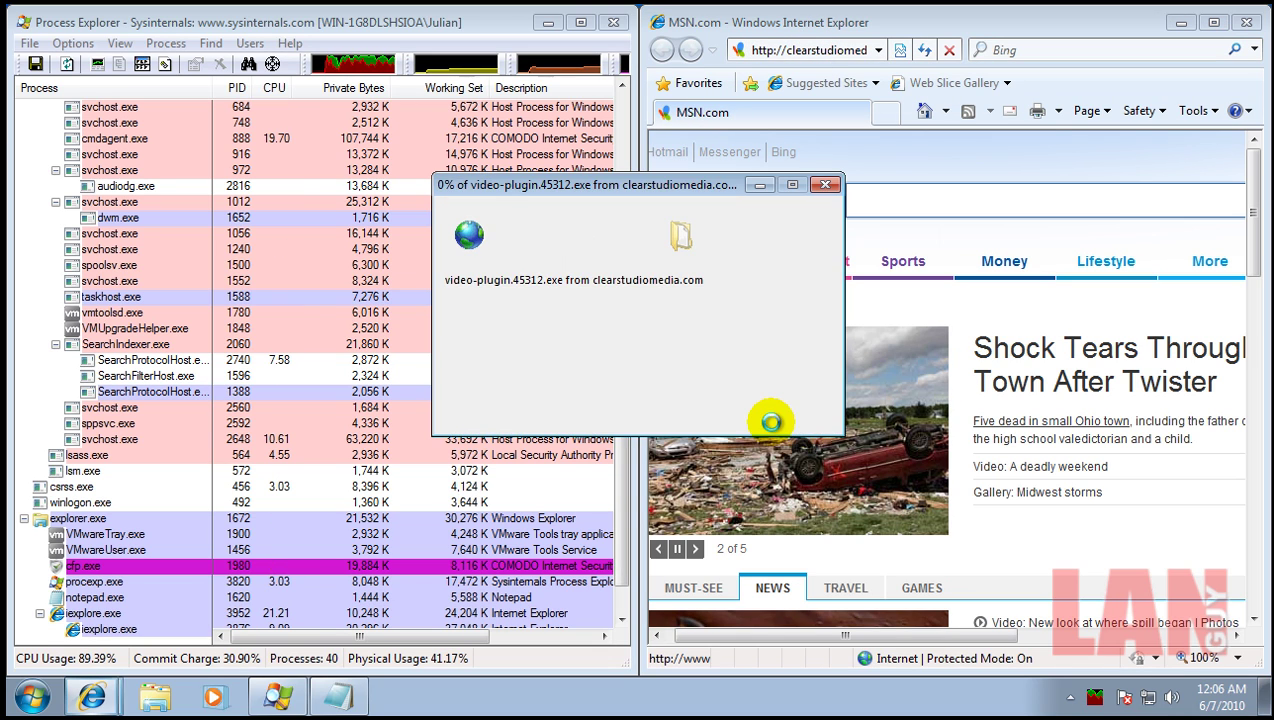
click(622, 366)
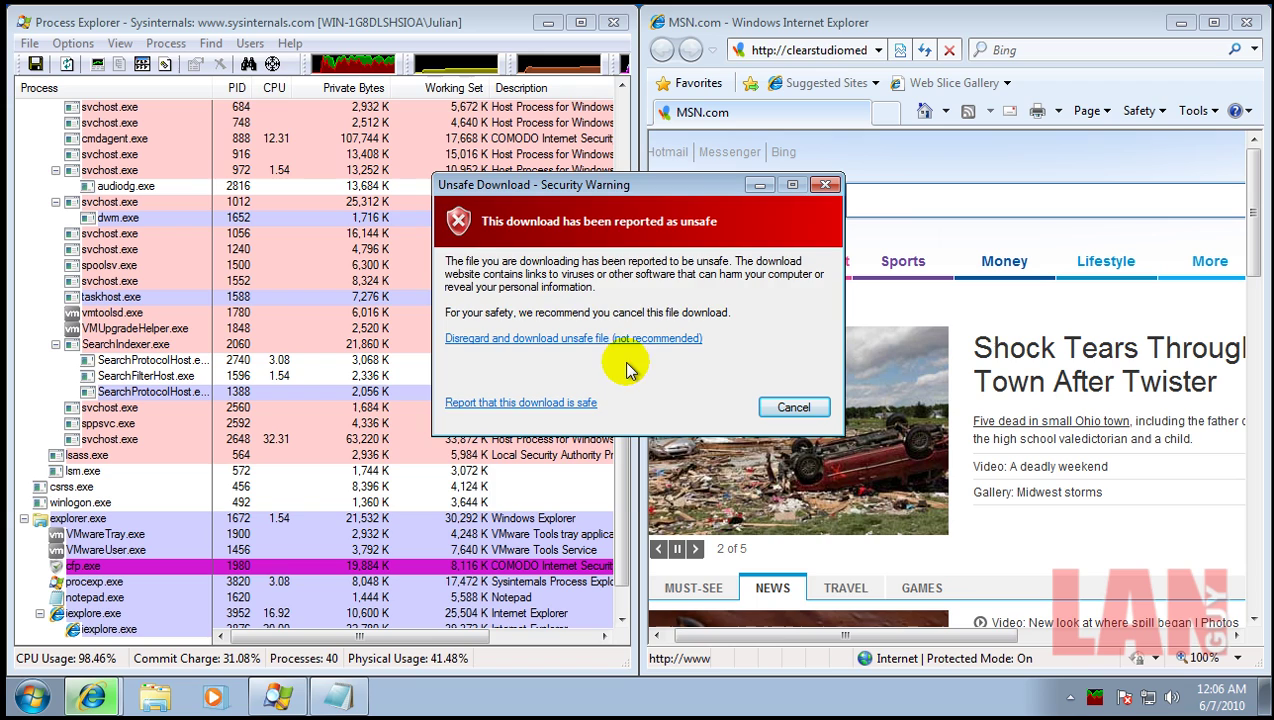
click(629, 340)
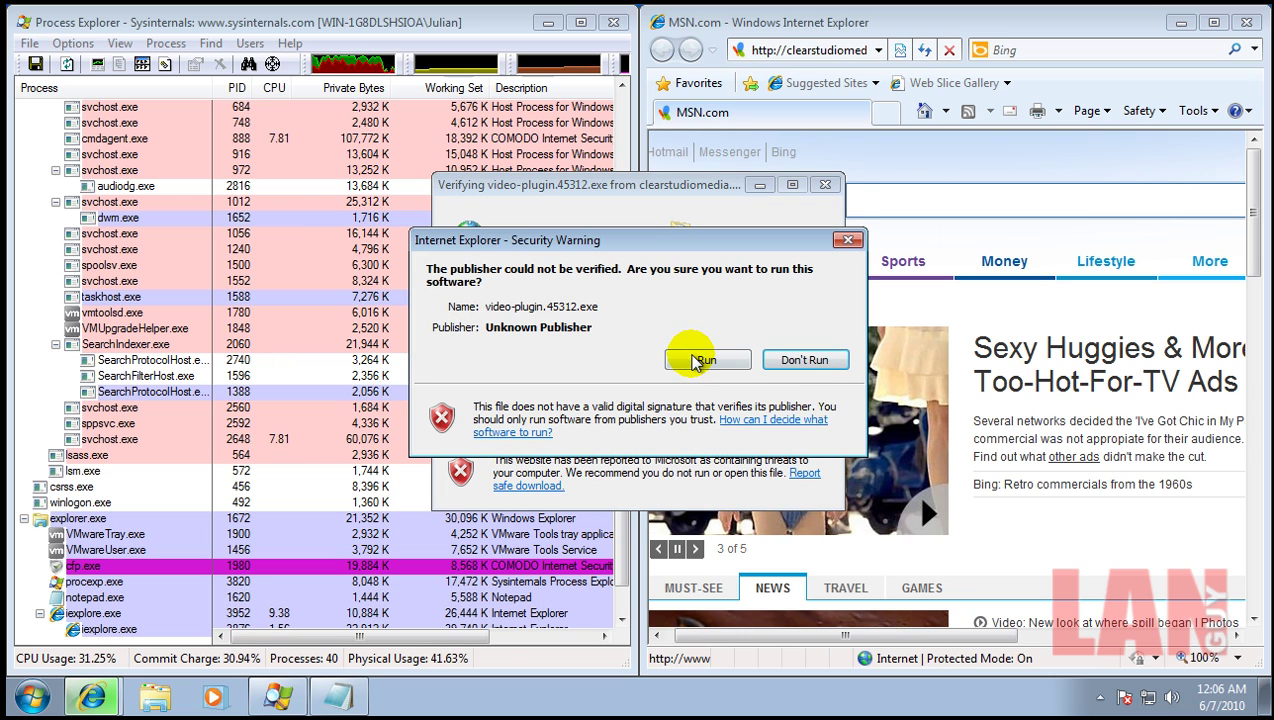
Step: Run video-plugin.45312.exe, clean its Heur.Corrupt.PE@-1 detection, and close the COMODO Sandbox notice
click(697, 364)
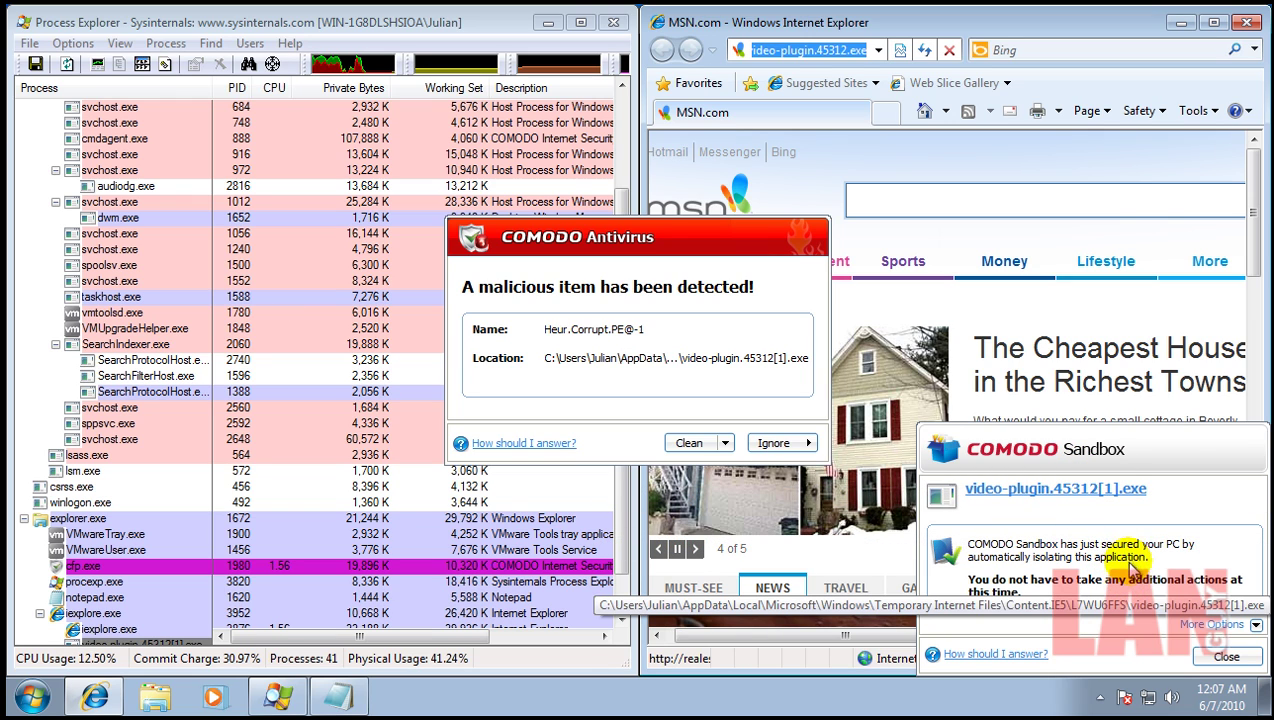
click(697, 447)
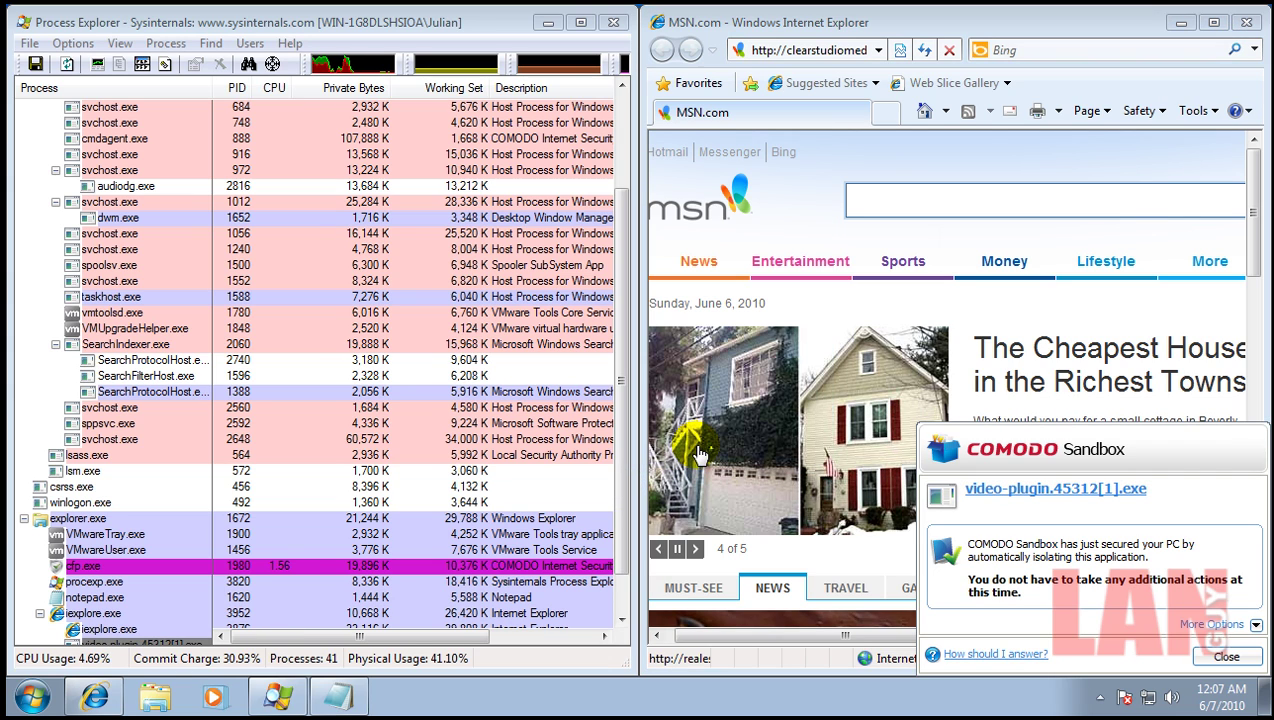
click(1226, 658)
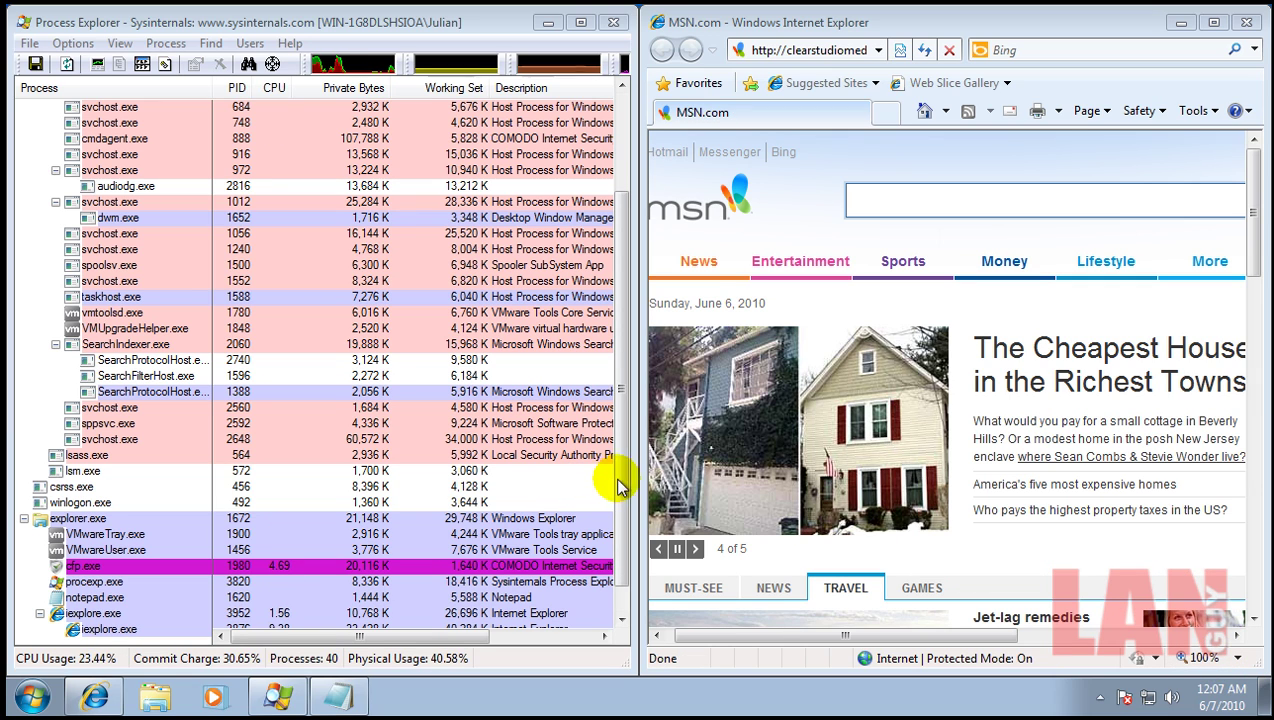
Step: Restore Notepad and select the second link, barcalys-trial3.com/main/bin/build.exe
scroll(612, 490, down, 1)
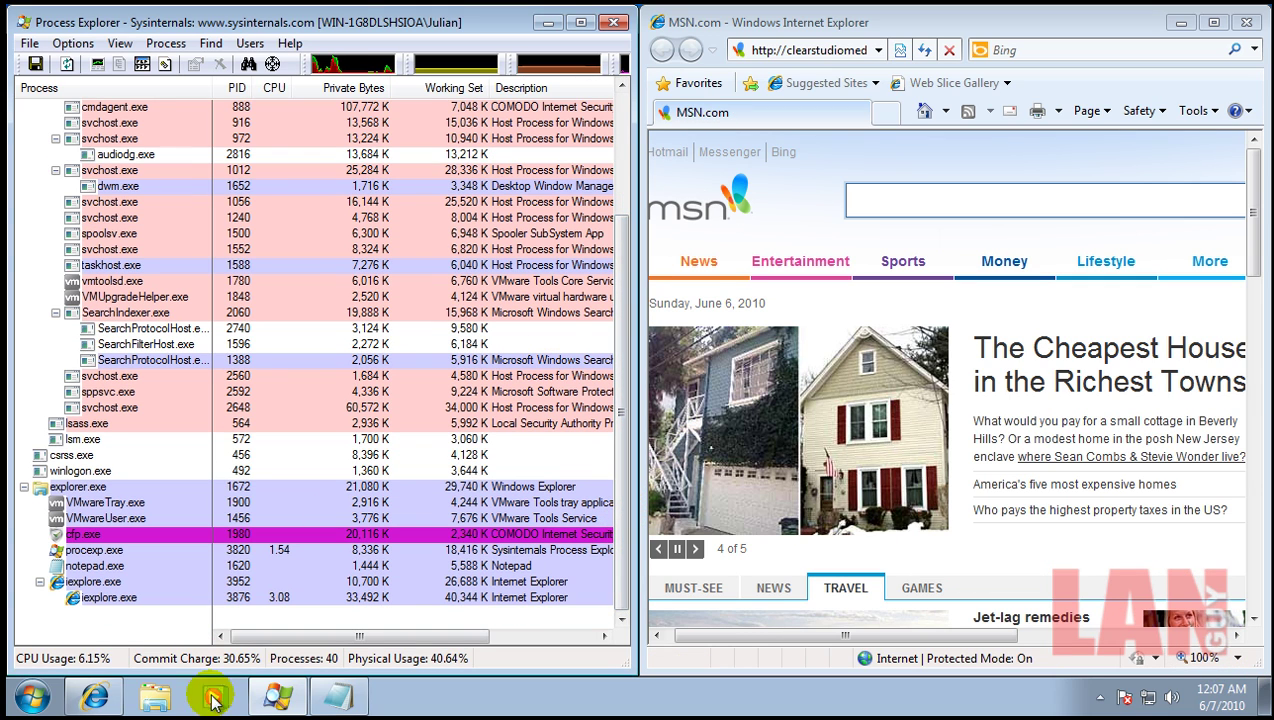
click(338, 697)
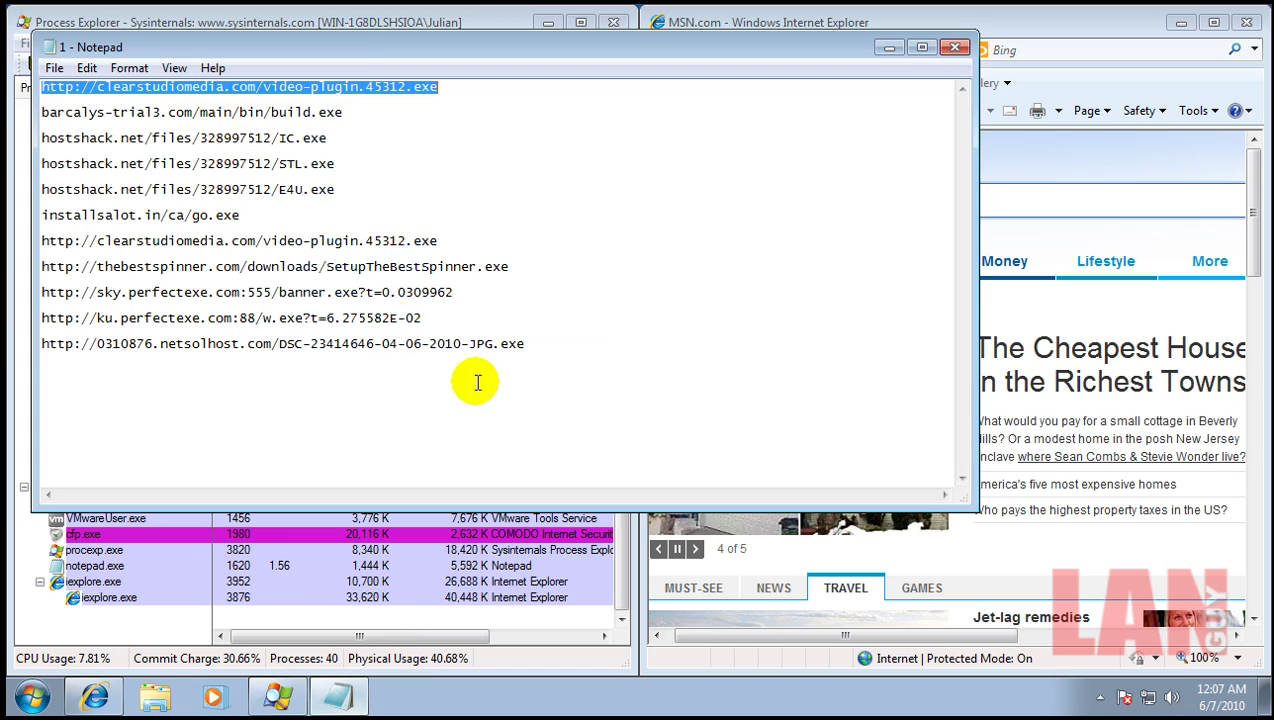
click(337, 113)
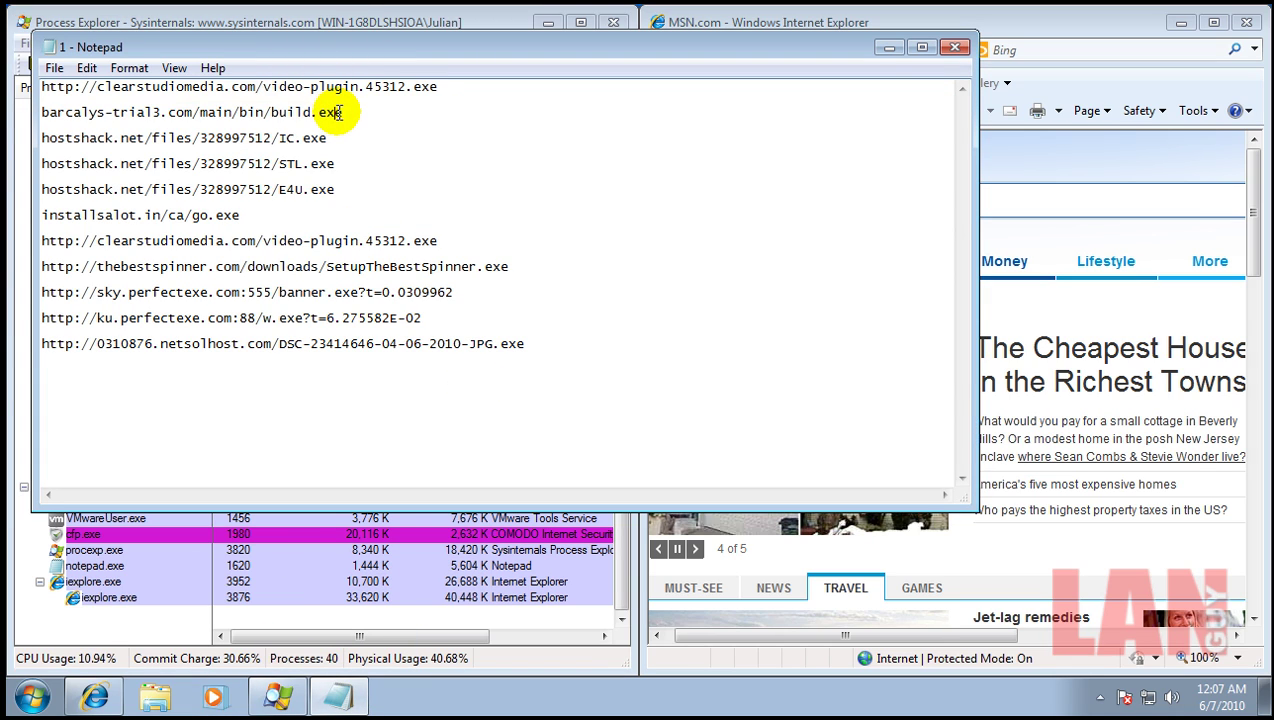
shift+click(42, 116)
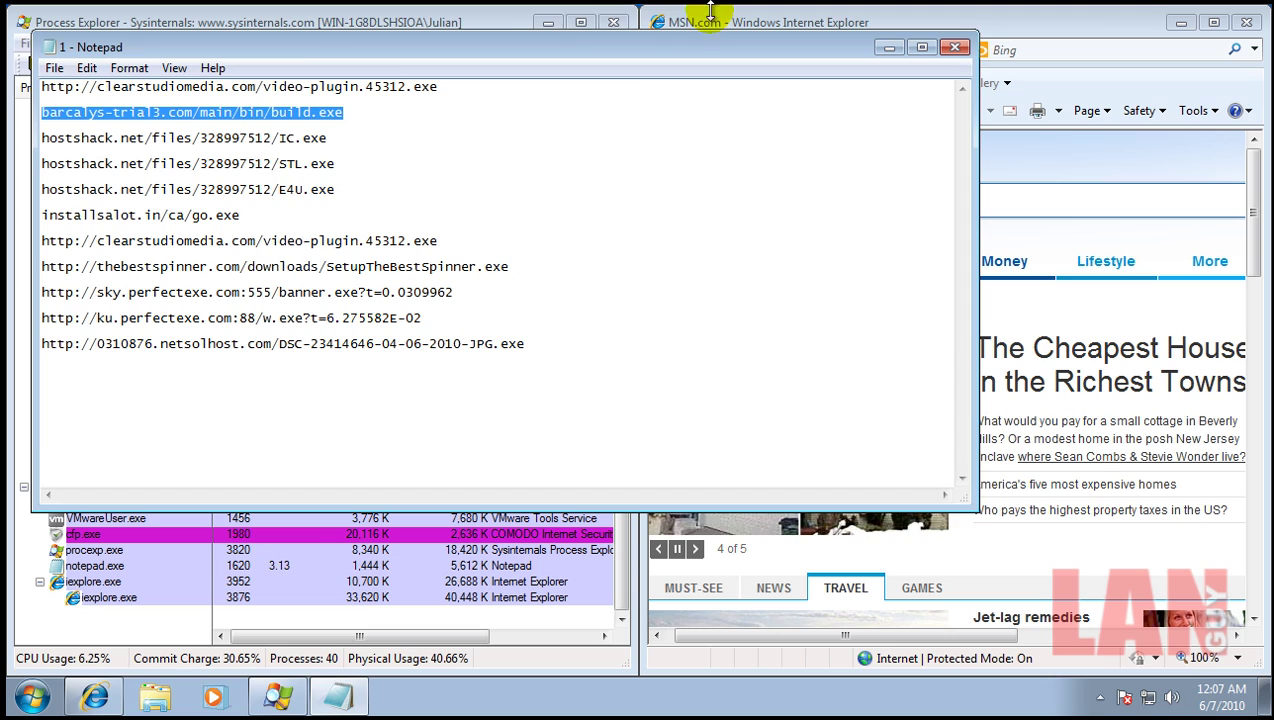
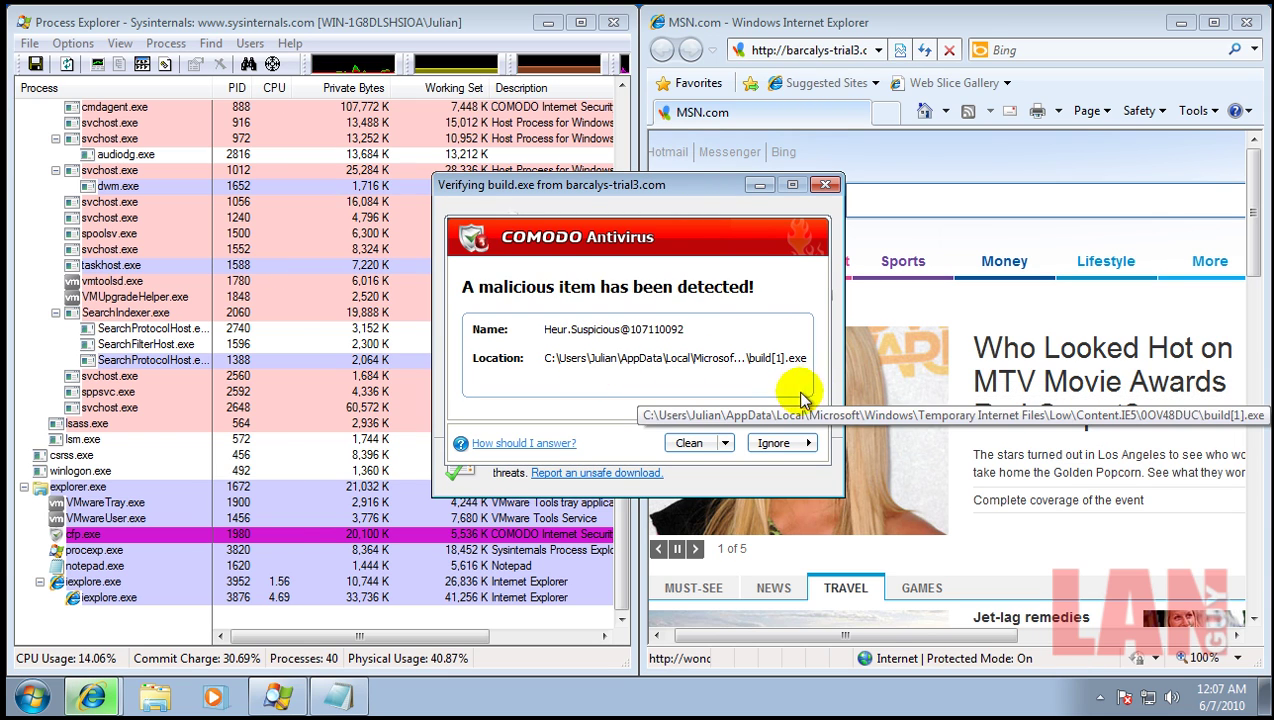
Step: Clean the detected build.exe threat, then load the hostshack.net IC.exe address from the Notepad list
click(687, 445)
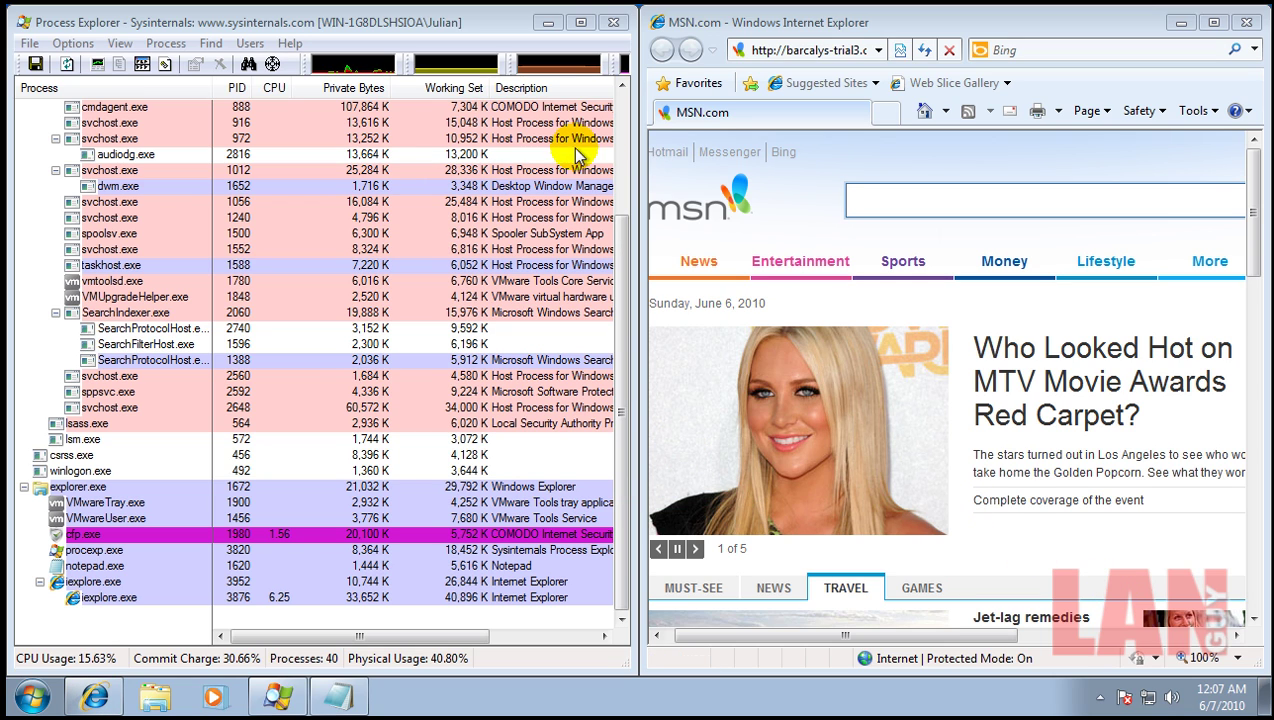
click(335, 697)
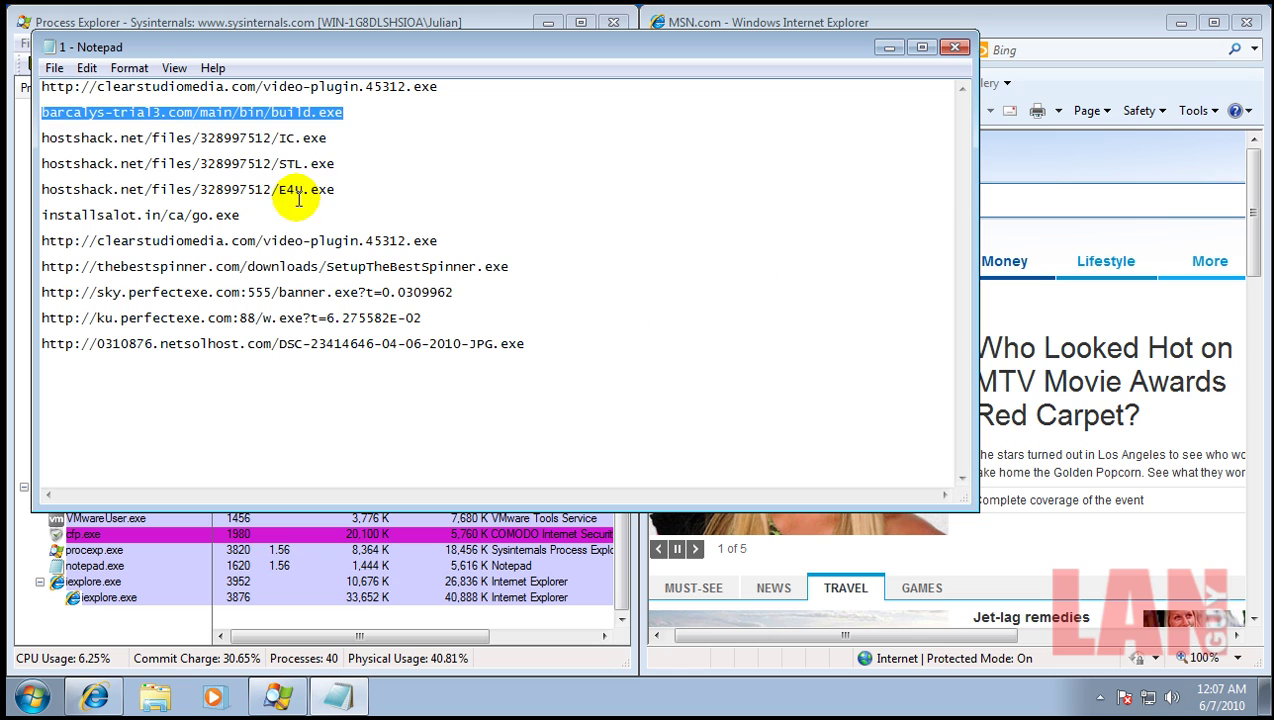
double_click(320, 137)
key(ctrl+c)
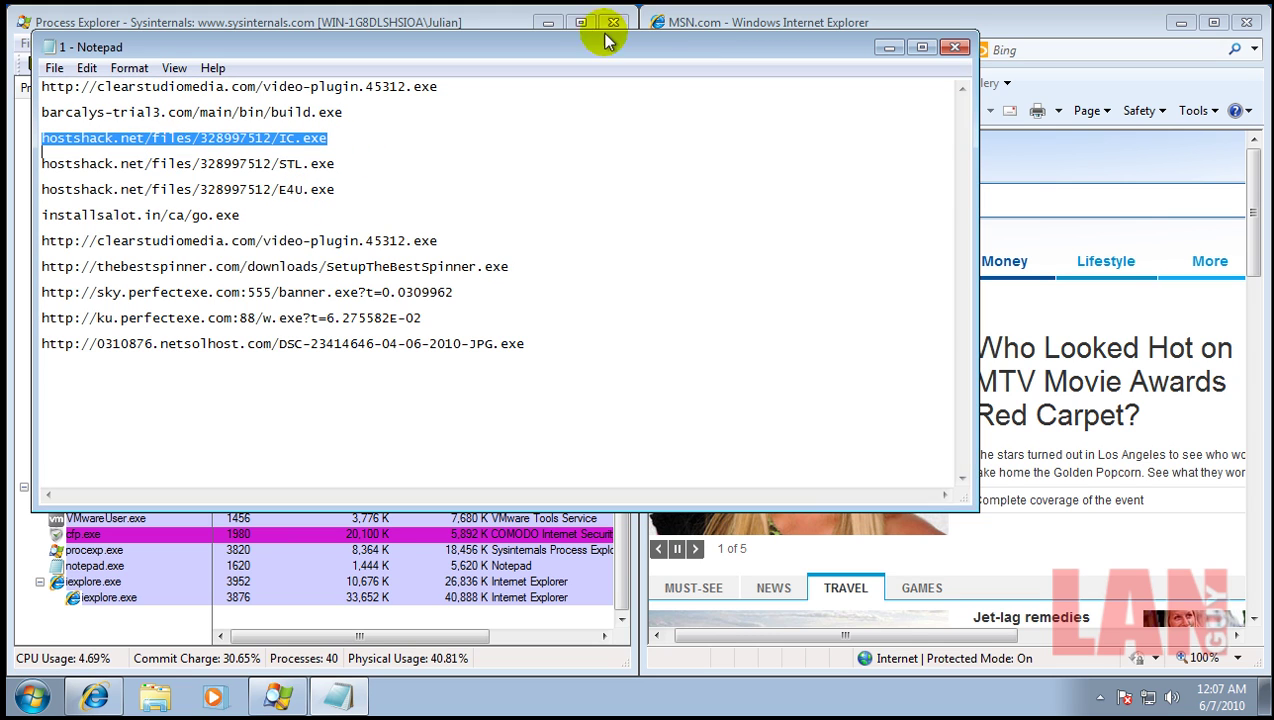
click(489, 23)
click(800, 49)
key(ctrl+v)
key(Return)
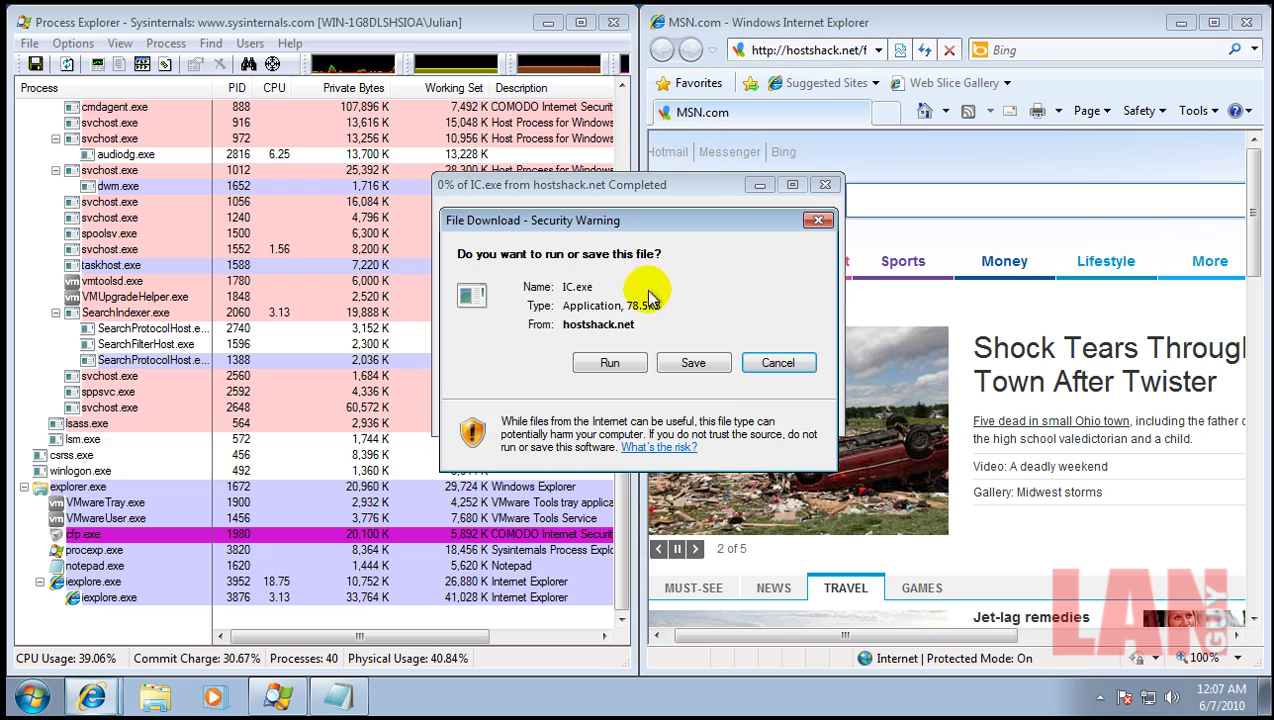
Step: Run IC.exe twice, blocking IC[1].exe in Defense+ each time, and dismiss the cannot-access error
click(618, 362)
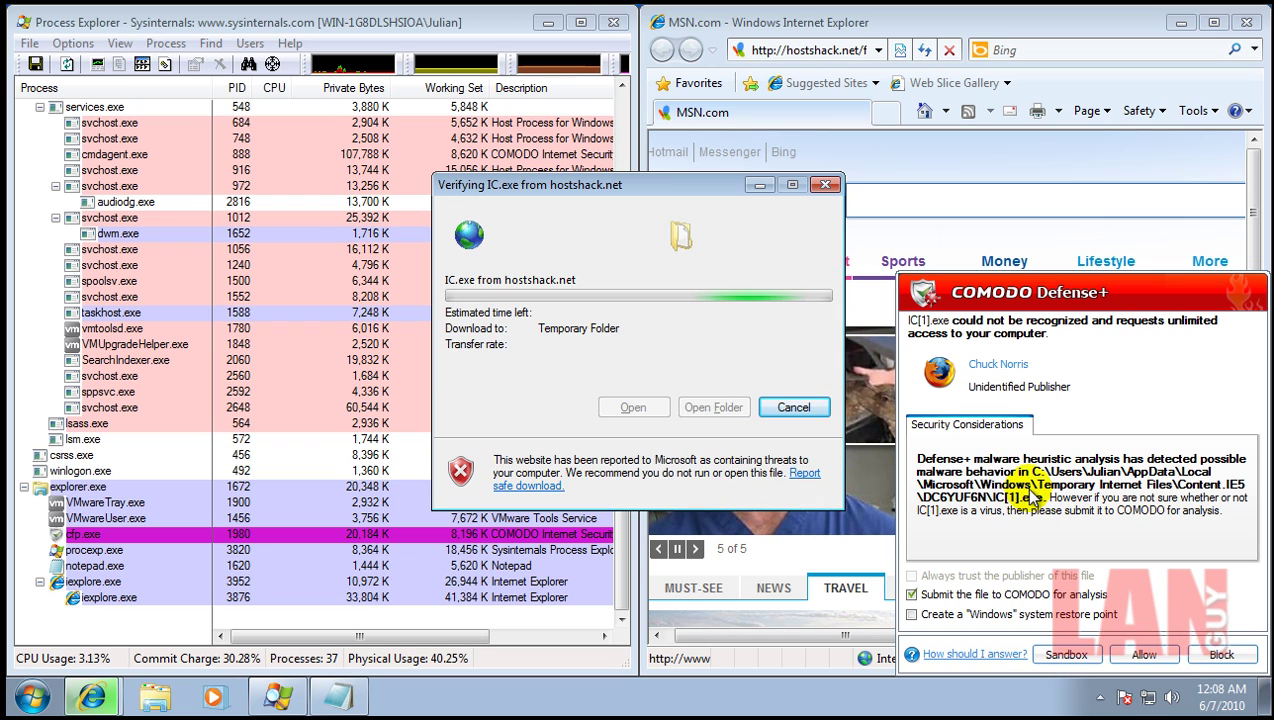
click(1215, 655)
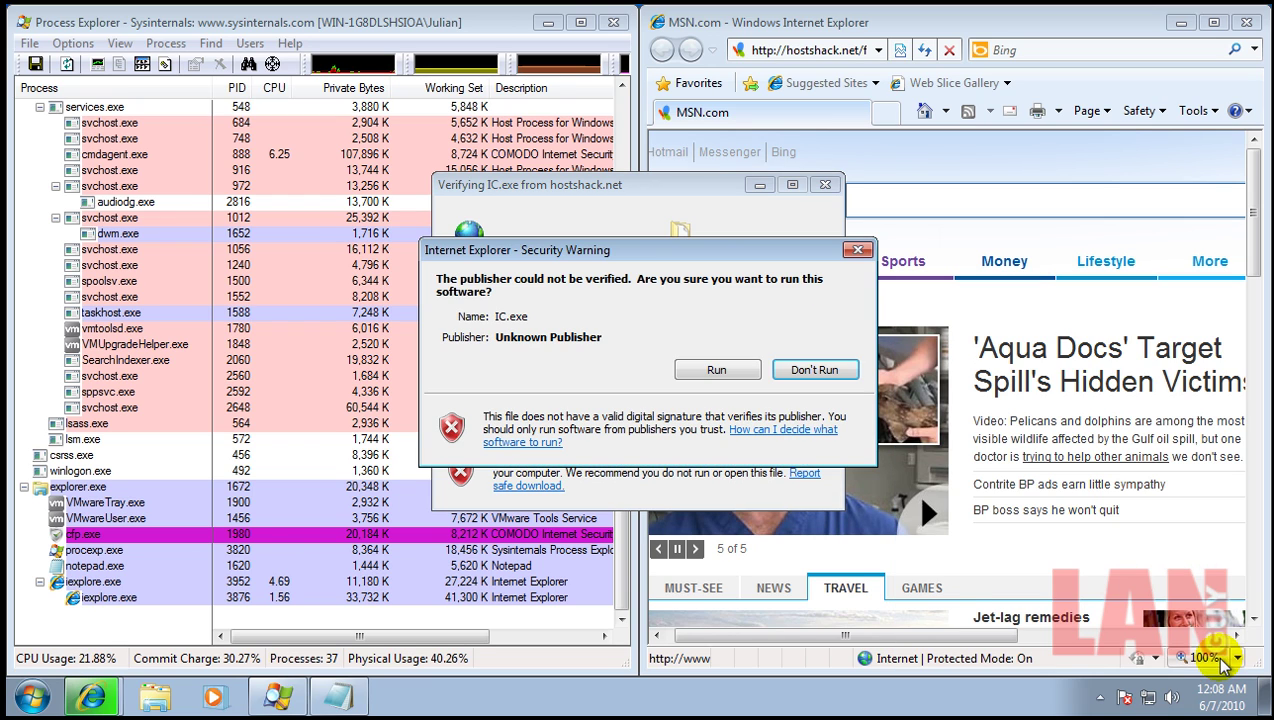
click(745, 370)
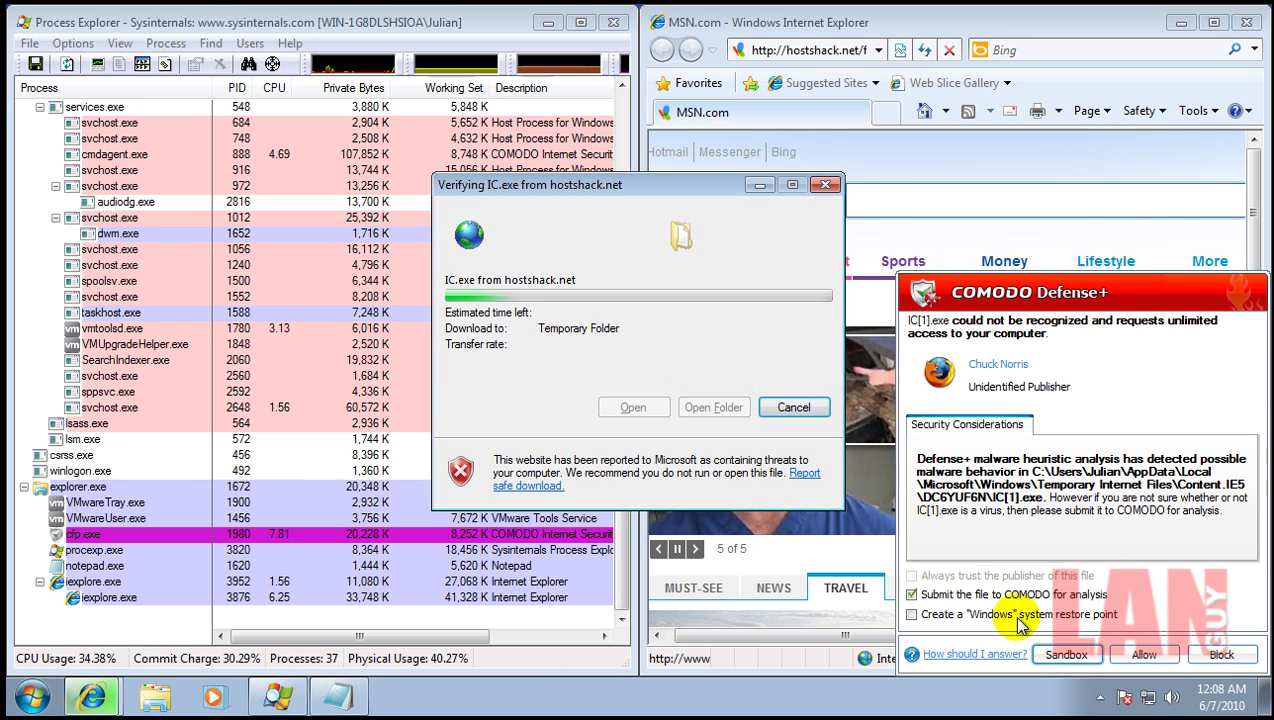
click(1243, 664)
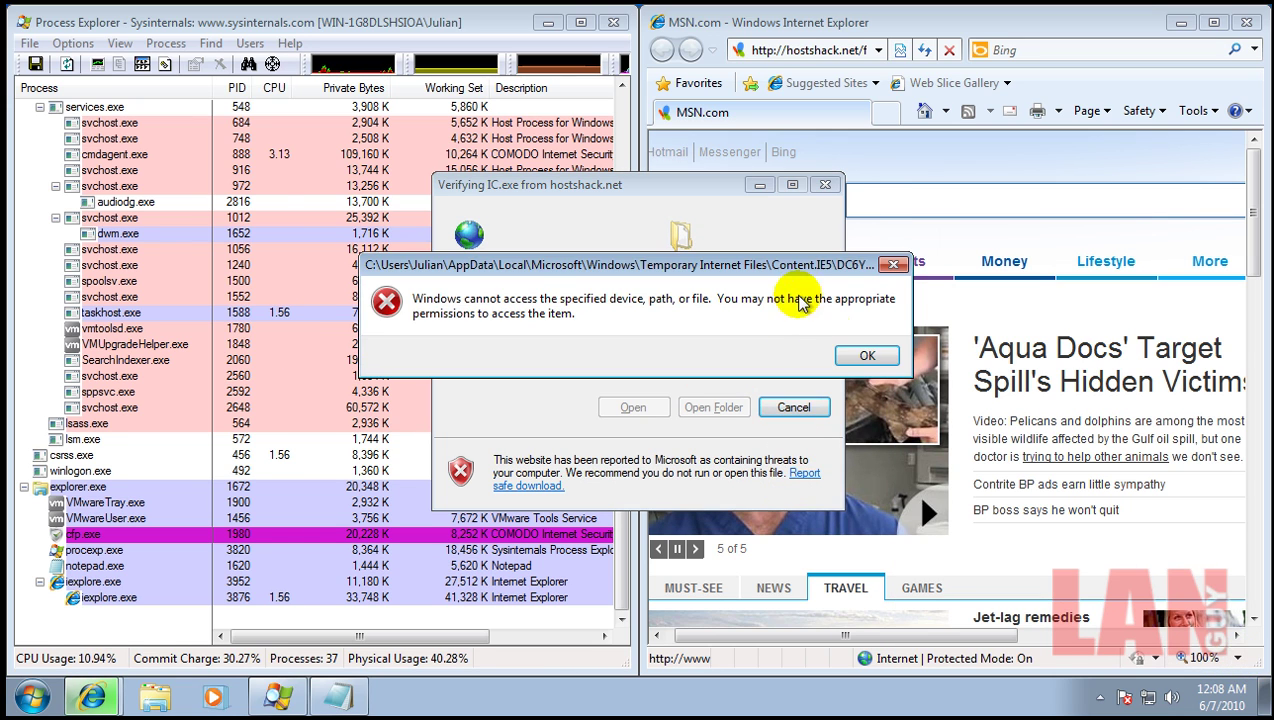
click(855, 354)
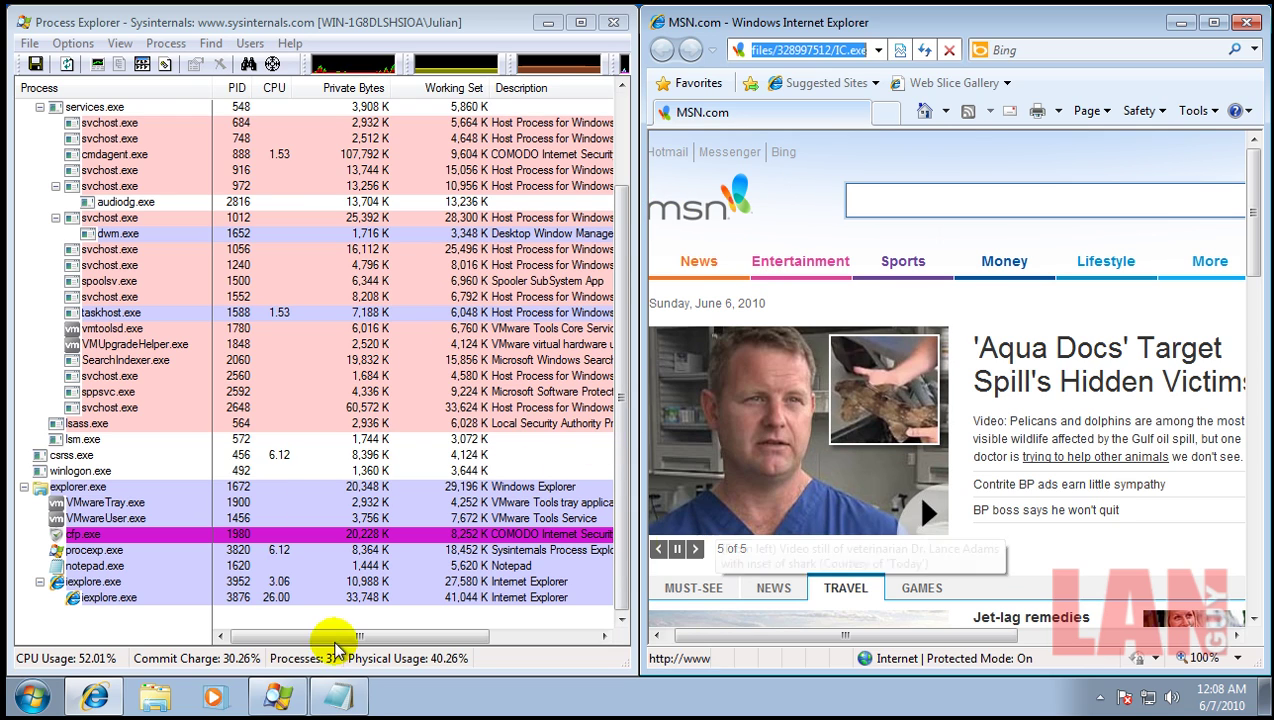
Step: Select the hostshack.net/files/328997512/STL.exe line in the Notepad list of test URLs
click(338, 697)
click(338, 166)
key(shift+Home)
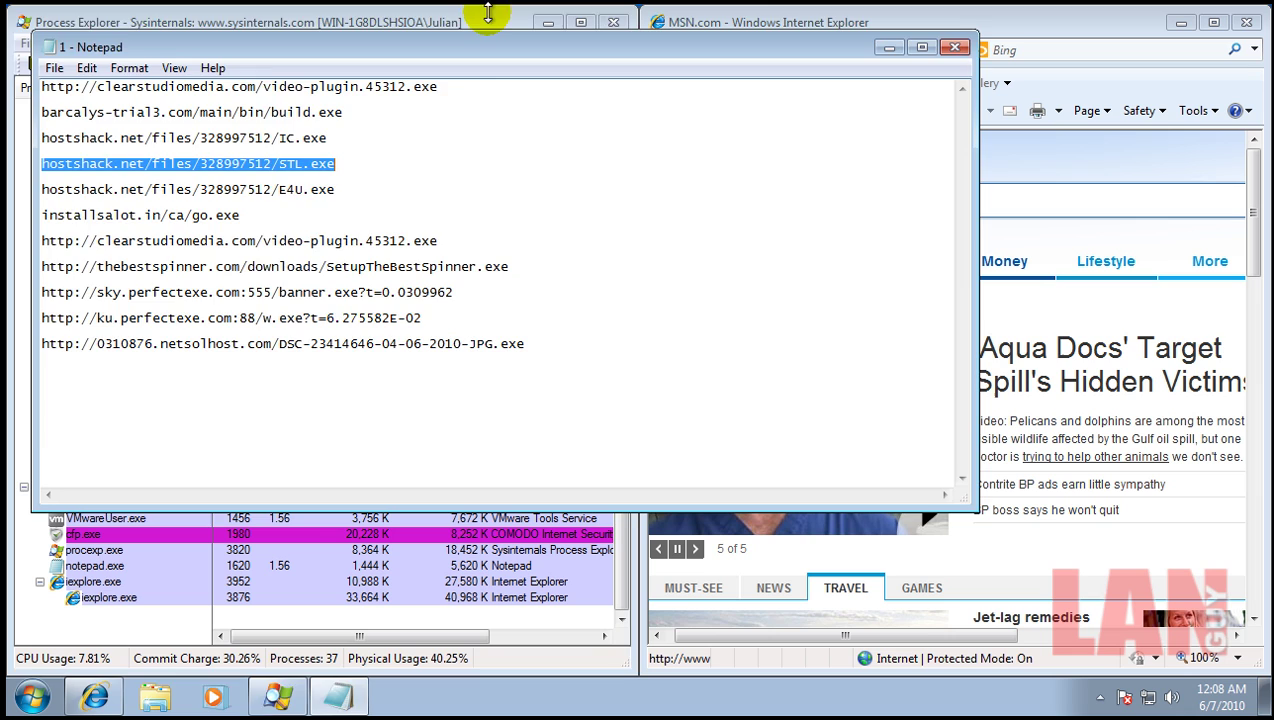
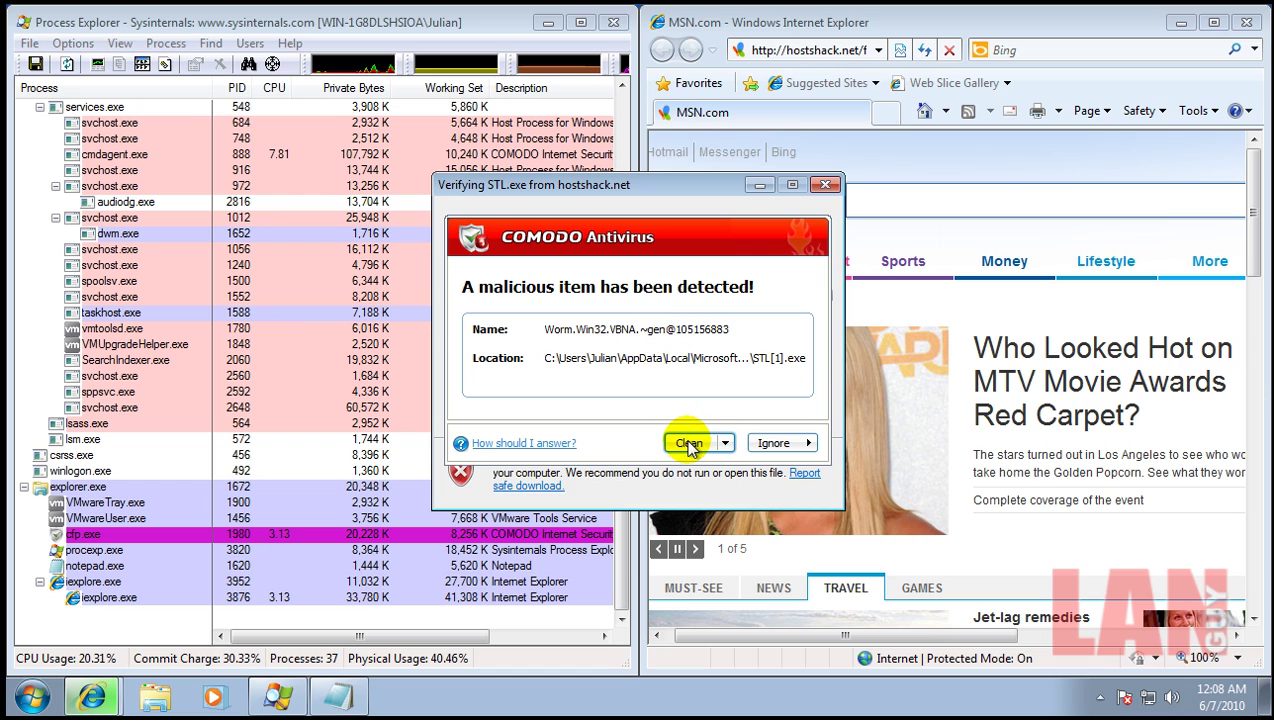
Step: Clean the STL.exe download flagged as Worm.Win32.VBNA from the COMODO alert
click(690, 443)
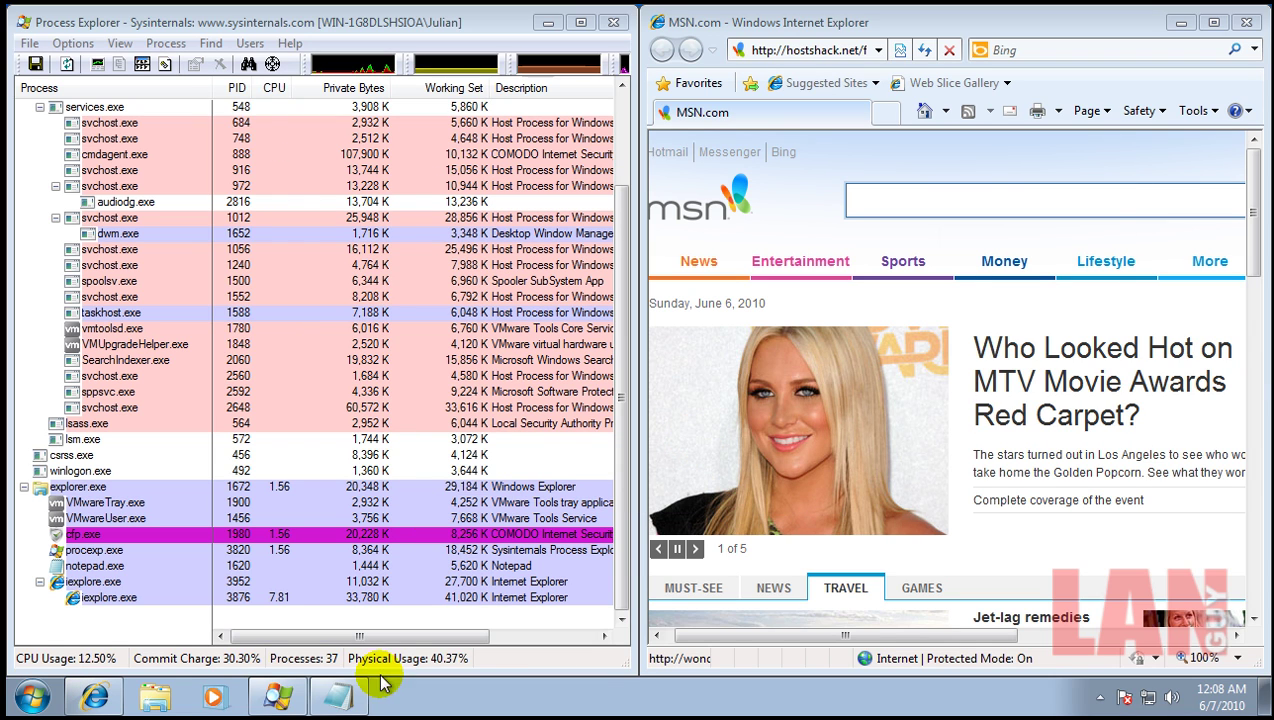
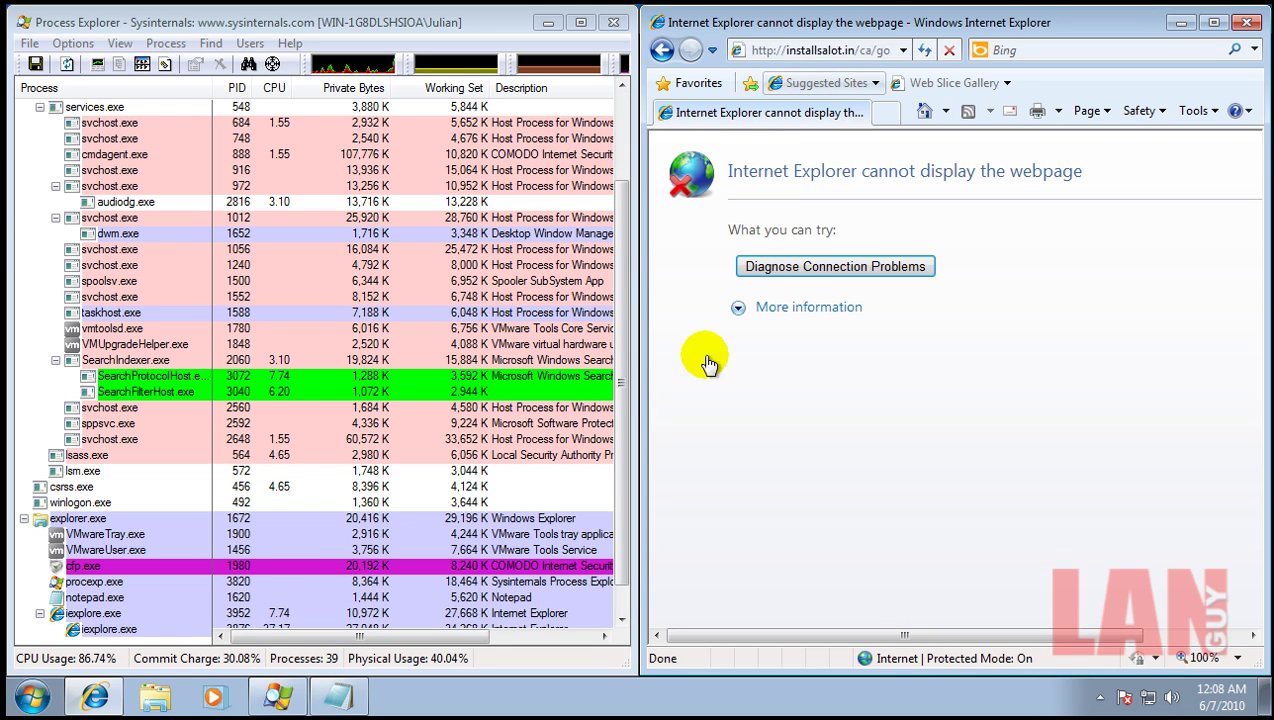
Step: Copy the clearstudiomedia URL line from the Notepad malware list
click(340, 698)
double_click(445, 241)
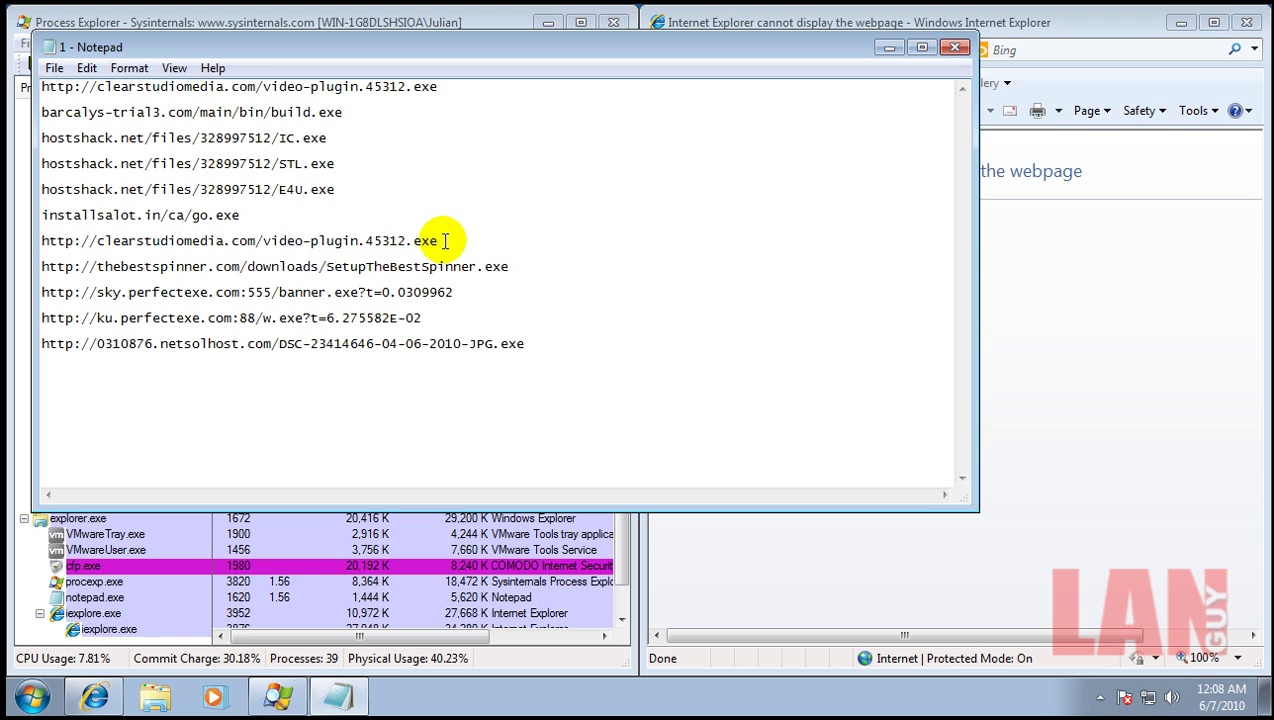
drag(445, 241, 34, 241)
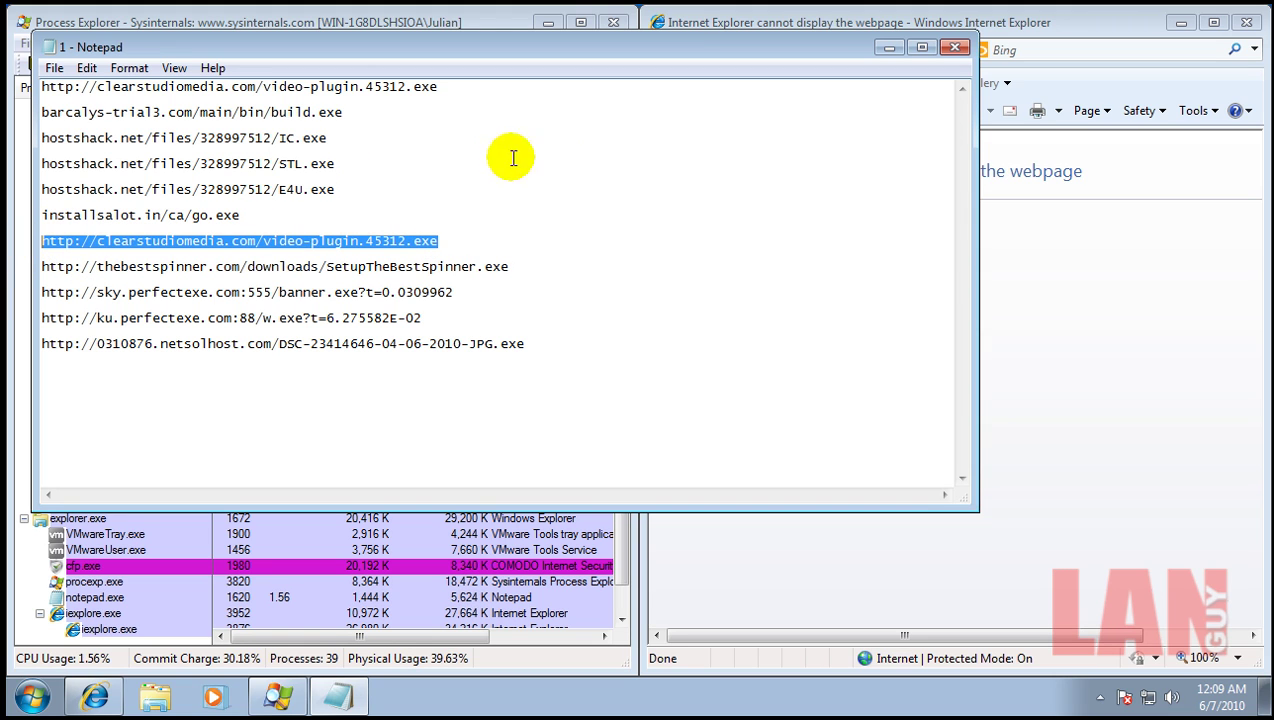
click(506, 23)
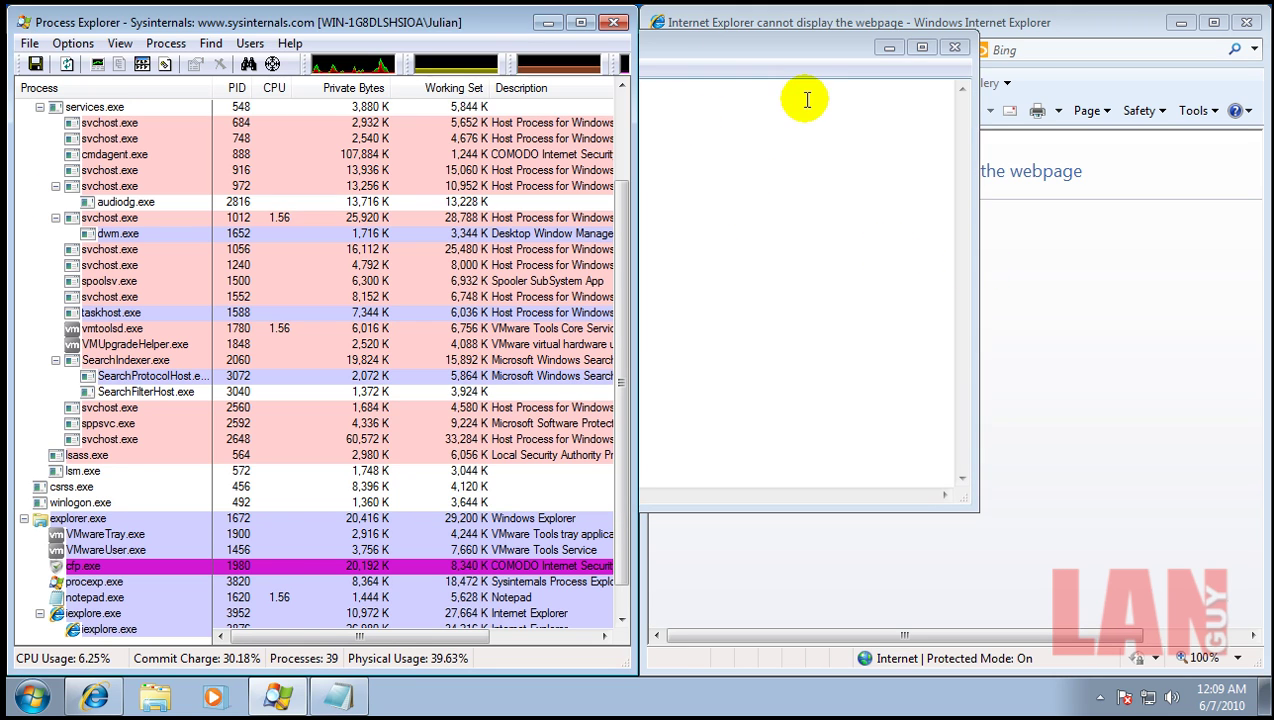
Step: Load that URL in Internet Explorer and run video-plugin.45312.exe despite the unsafe-file warning
click(780, 22)
key(ctrl+v)
key(Return)
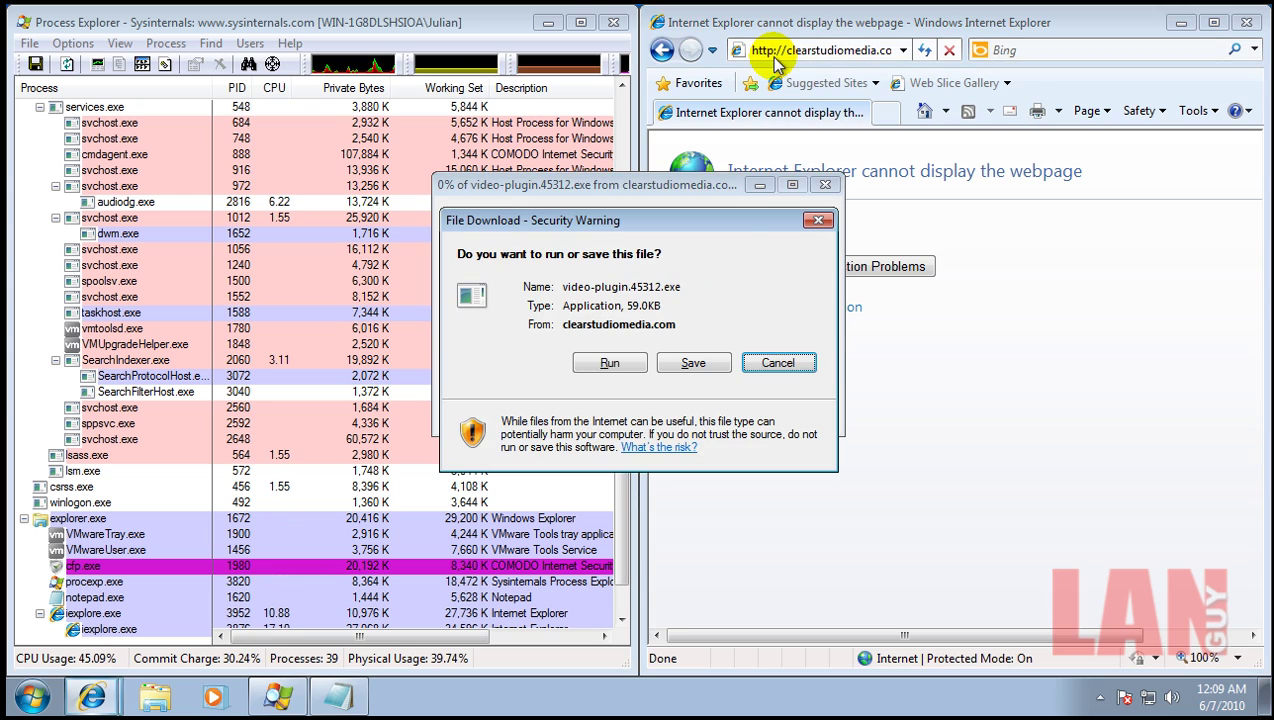
click(616, 362)
click(649, 337)
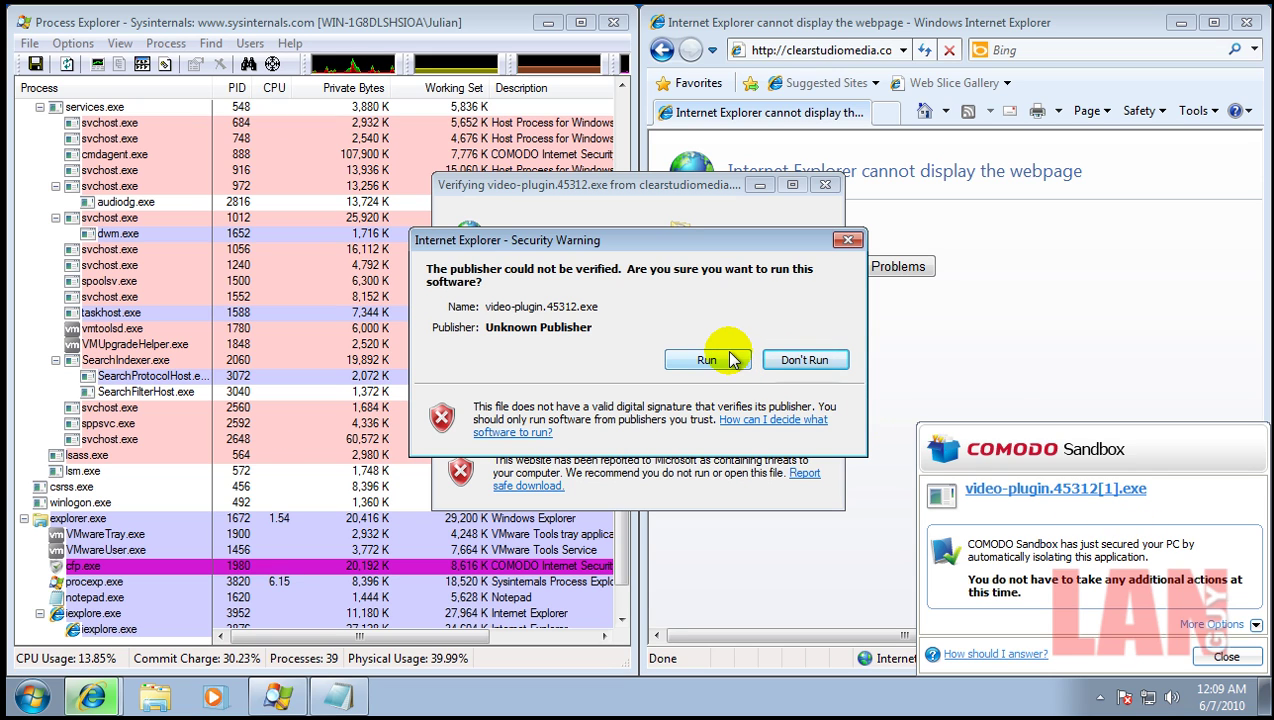
Step: Run the unverified video-plugin, clean it, block its internet access, and close the sandbox notice
click(732, 360)
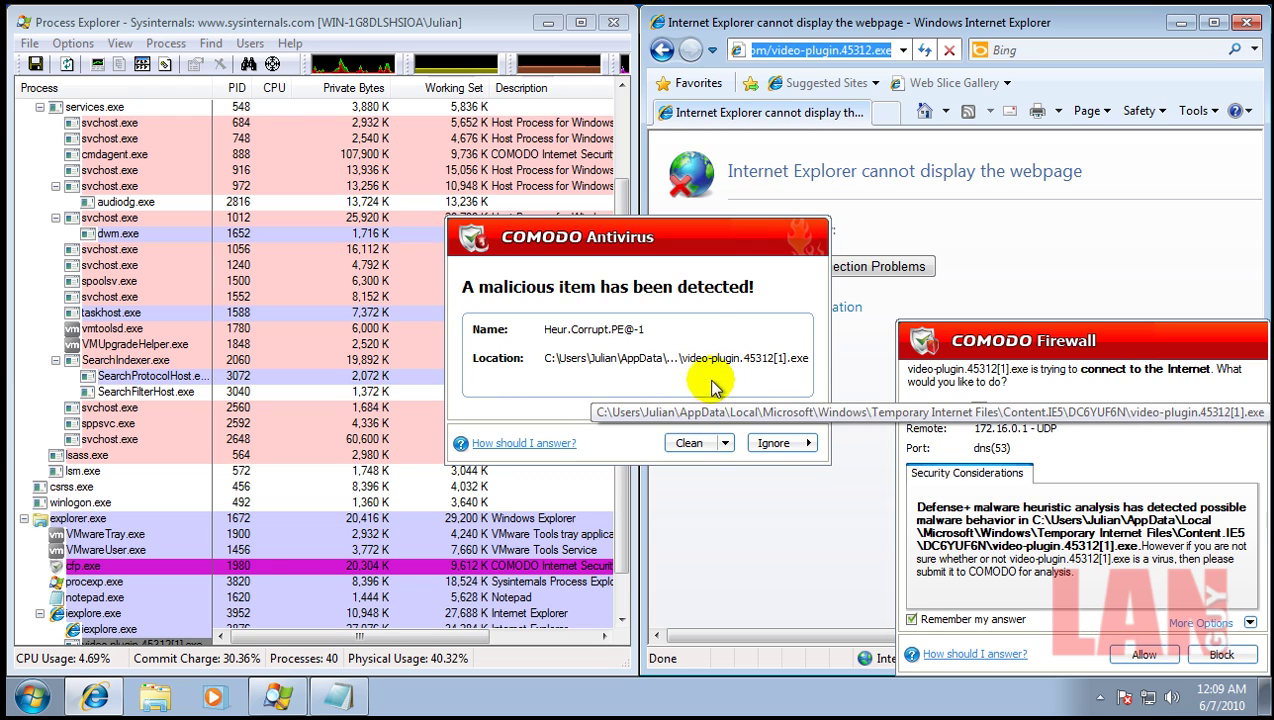
click(688, 445)
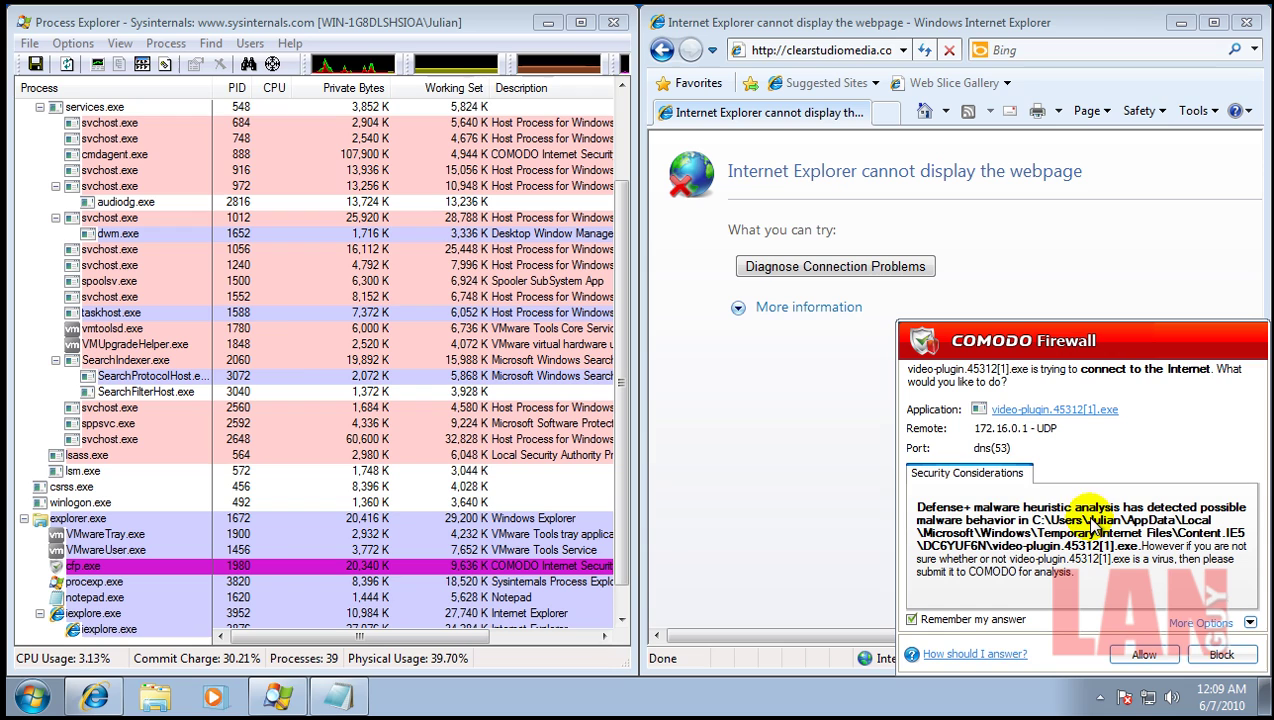
click(1224, 656)
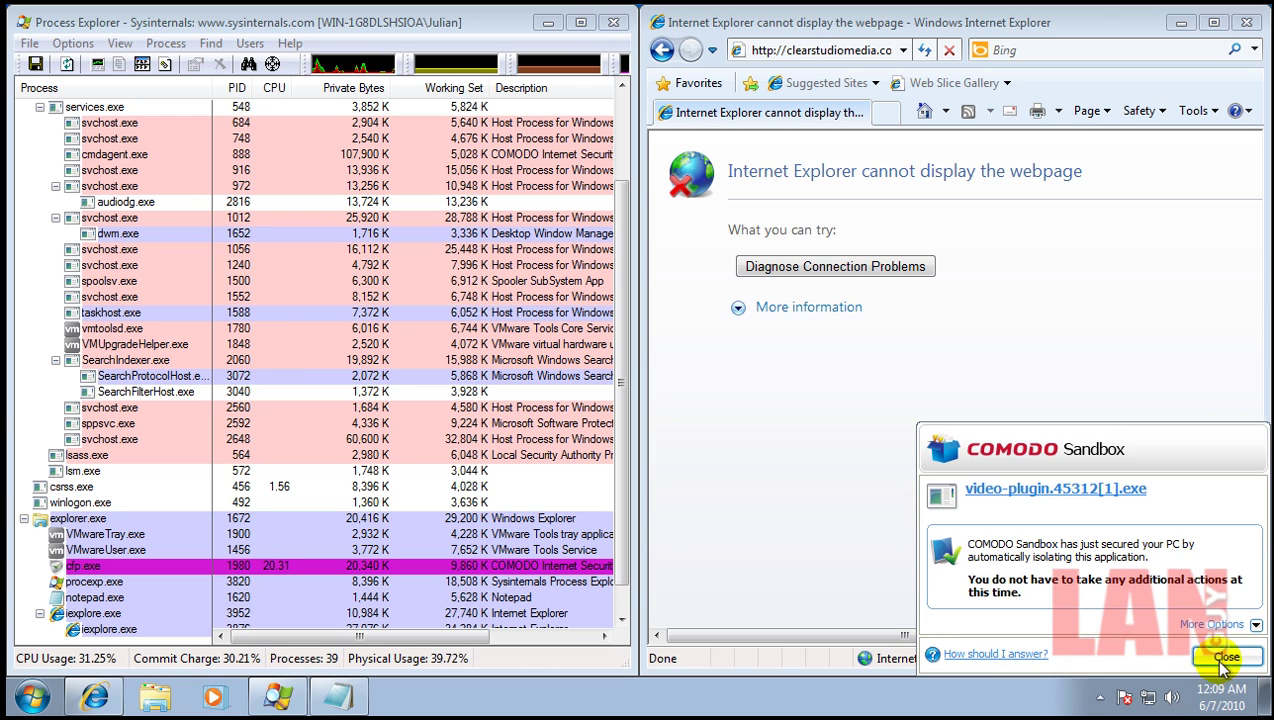
click(1222, 658)
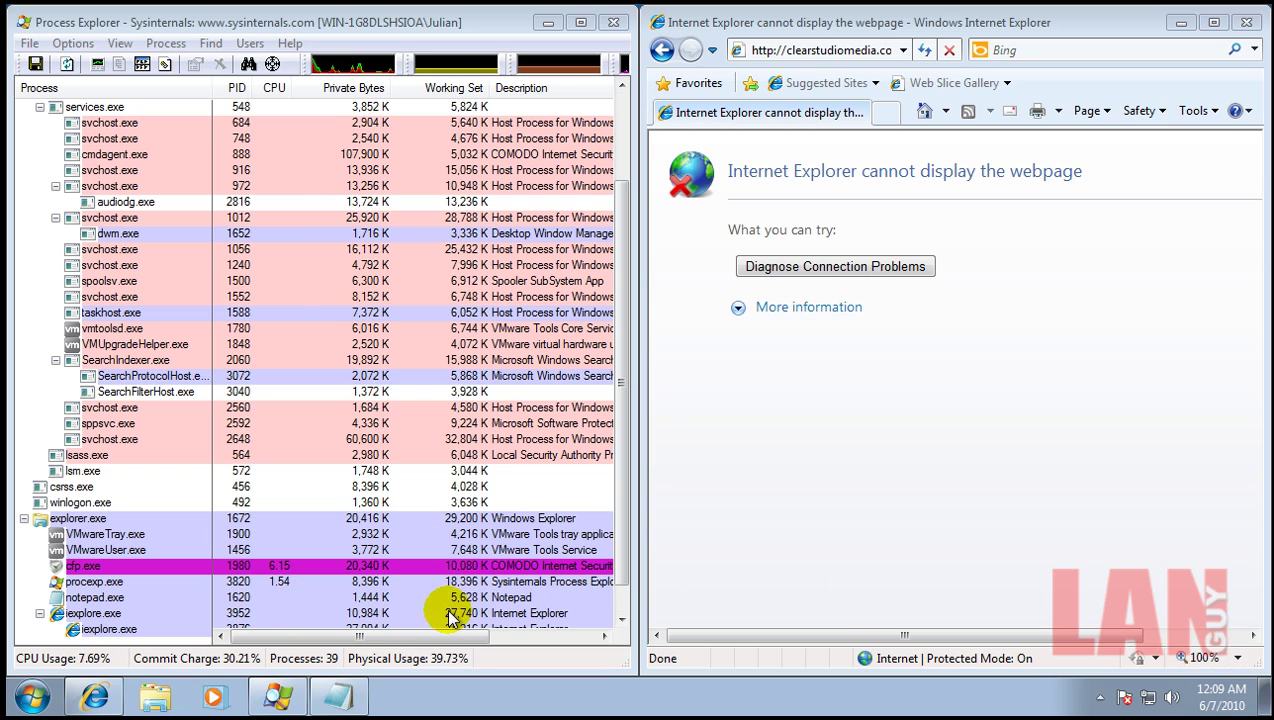
Step: Copy the thebestspinner URL from Notepad, load it in Internet Explorer, and run SetupTheBestSpinner.exe
click(345, 700)
drag(510, 267, 33, 268)
key(ctrl+c)
click(460, 20)
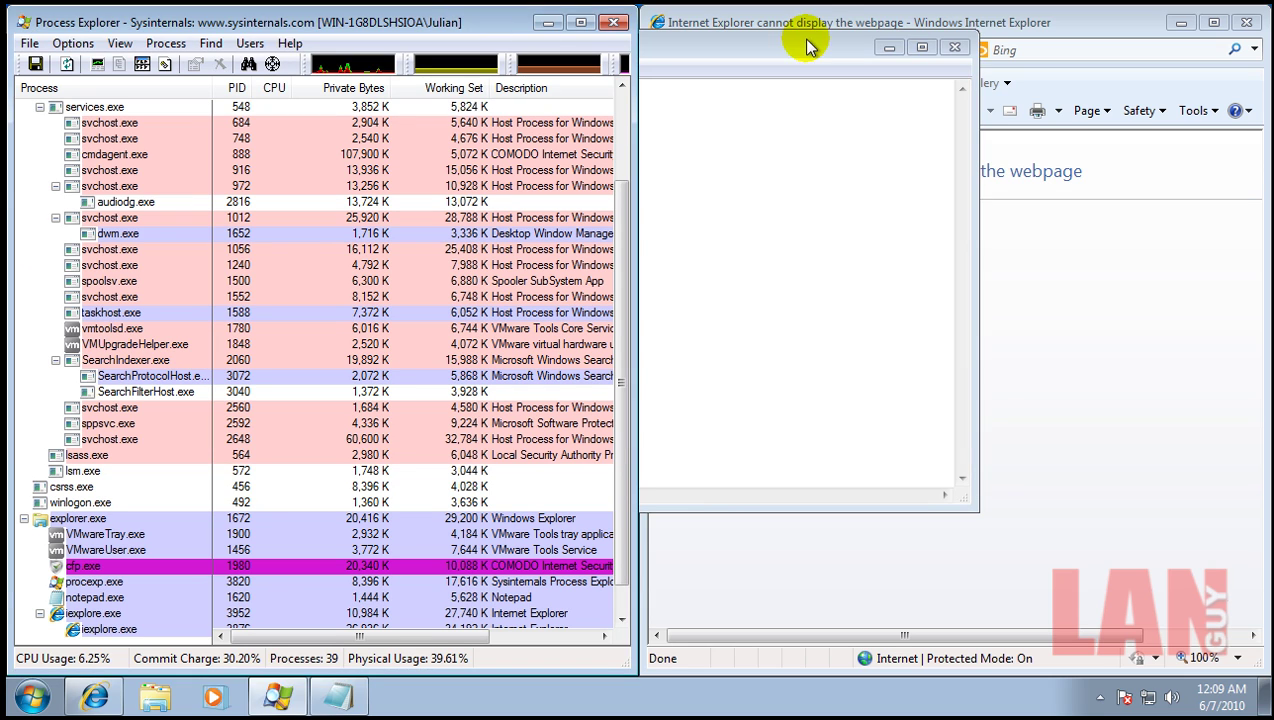
click(808, 38)
key(ctrl+v)
key(Return)
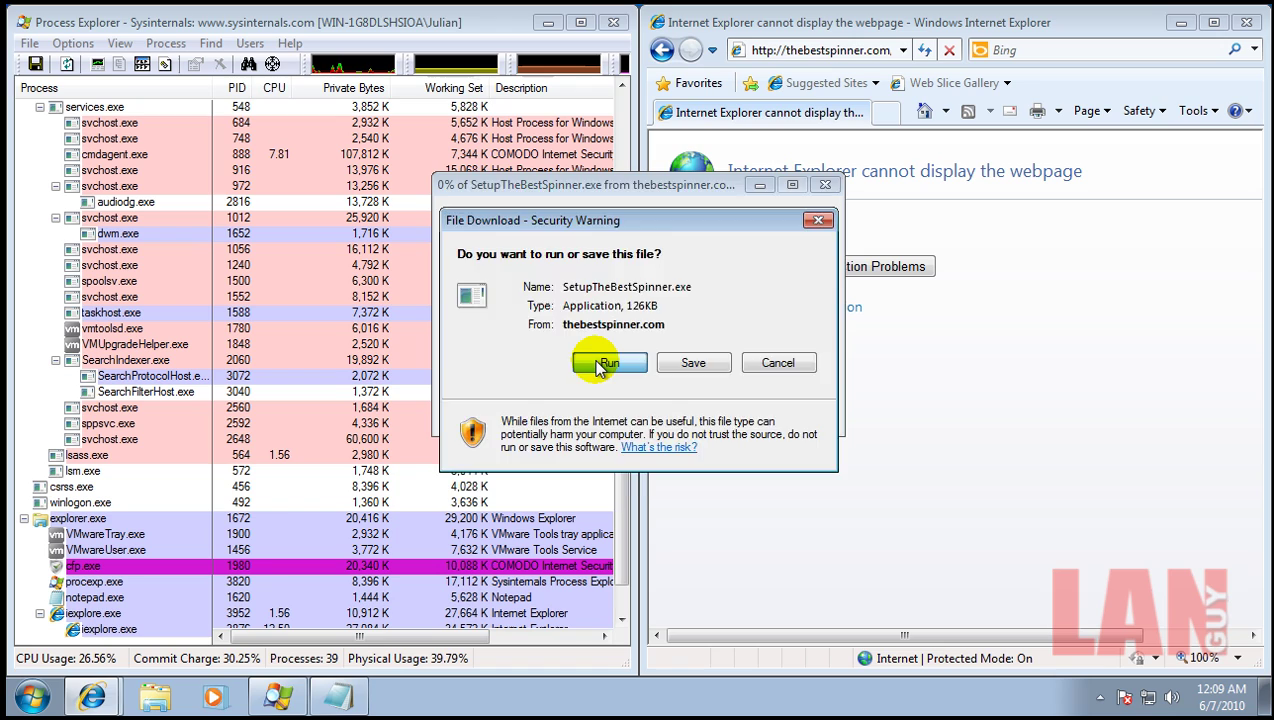
click(591, 360)
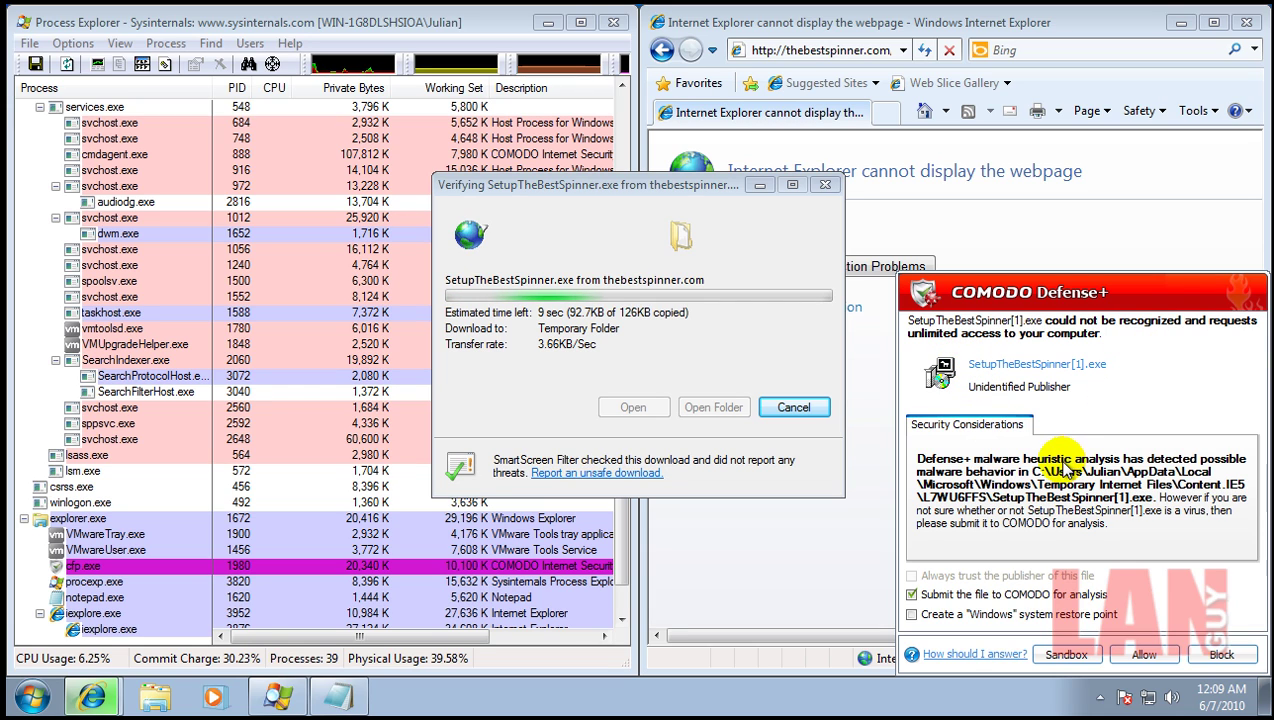
Step: Block SetupTheBestSpinner in both Defense+ alerts and acknowledge the Windows file access error
click(1222, 653)
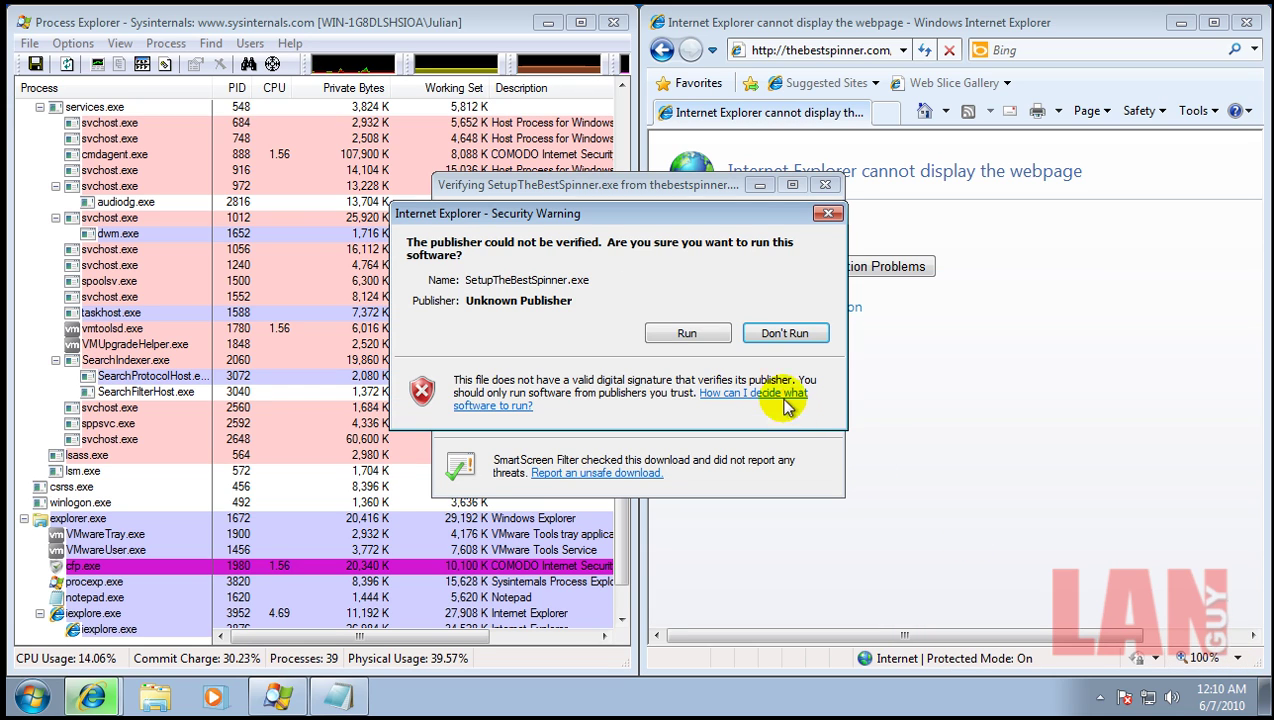
click(726, 340)
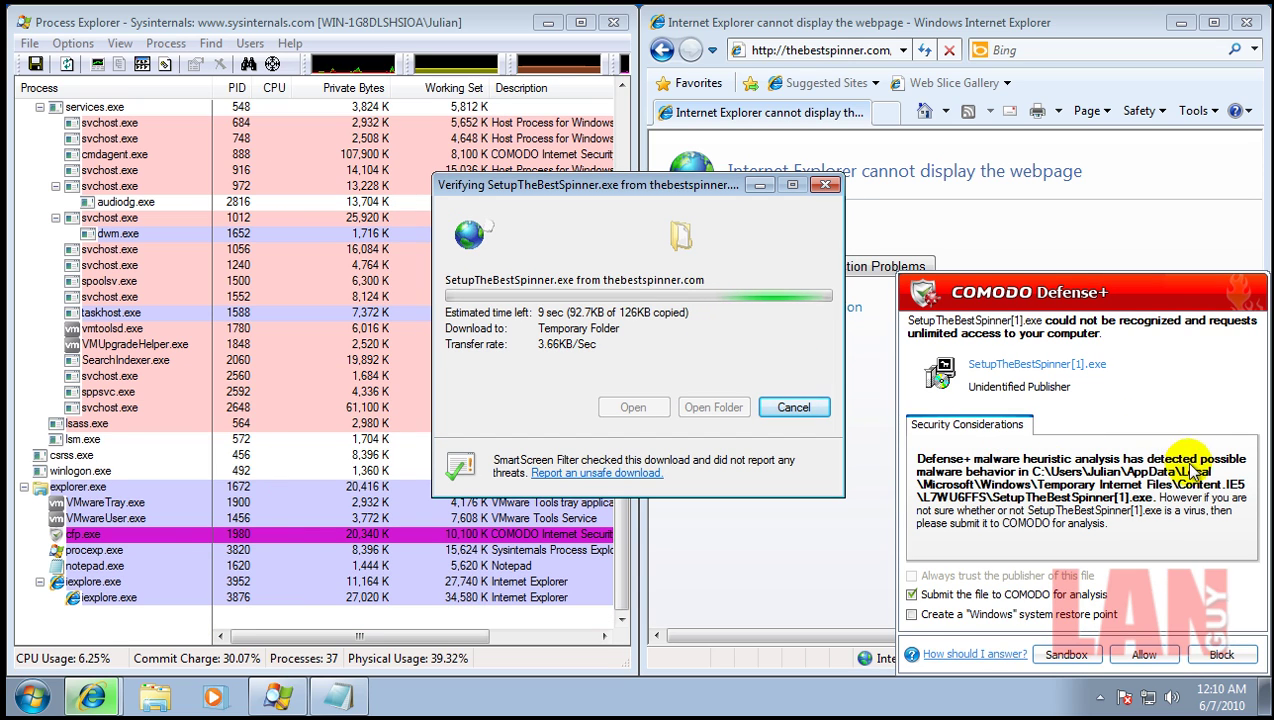
click(1218, 652)
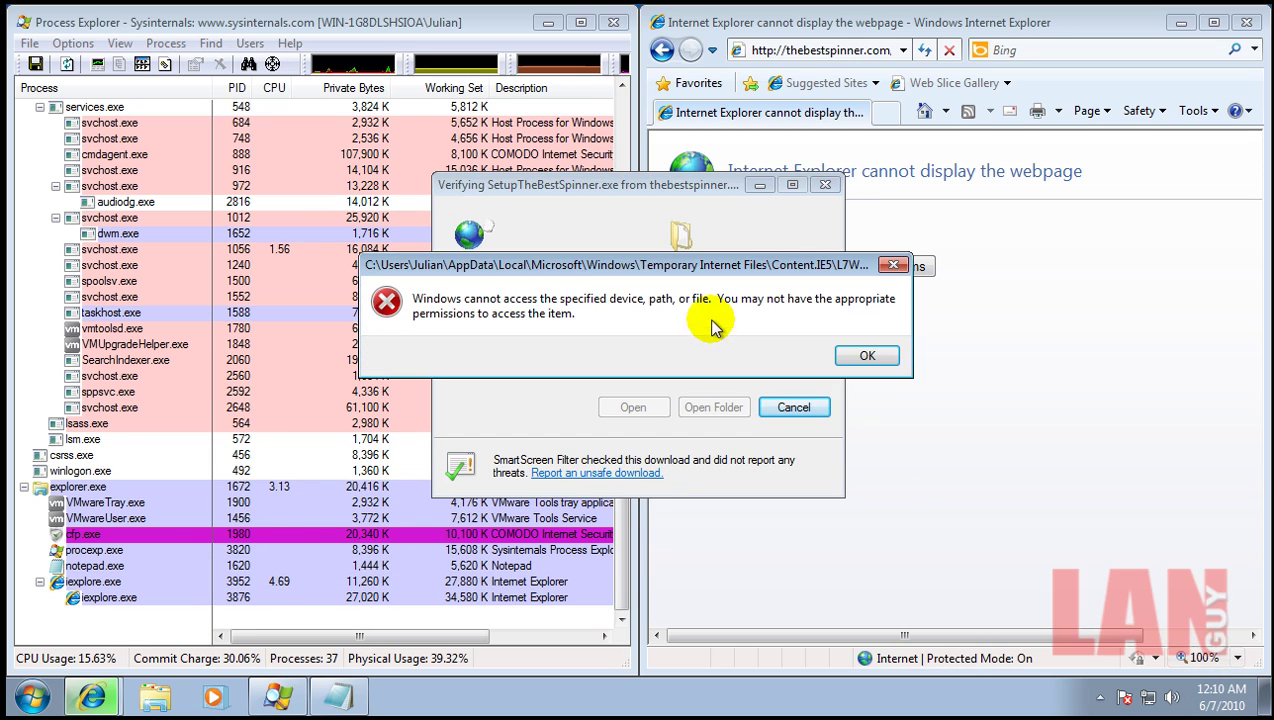
click(885, 352)
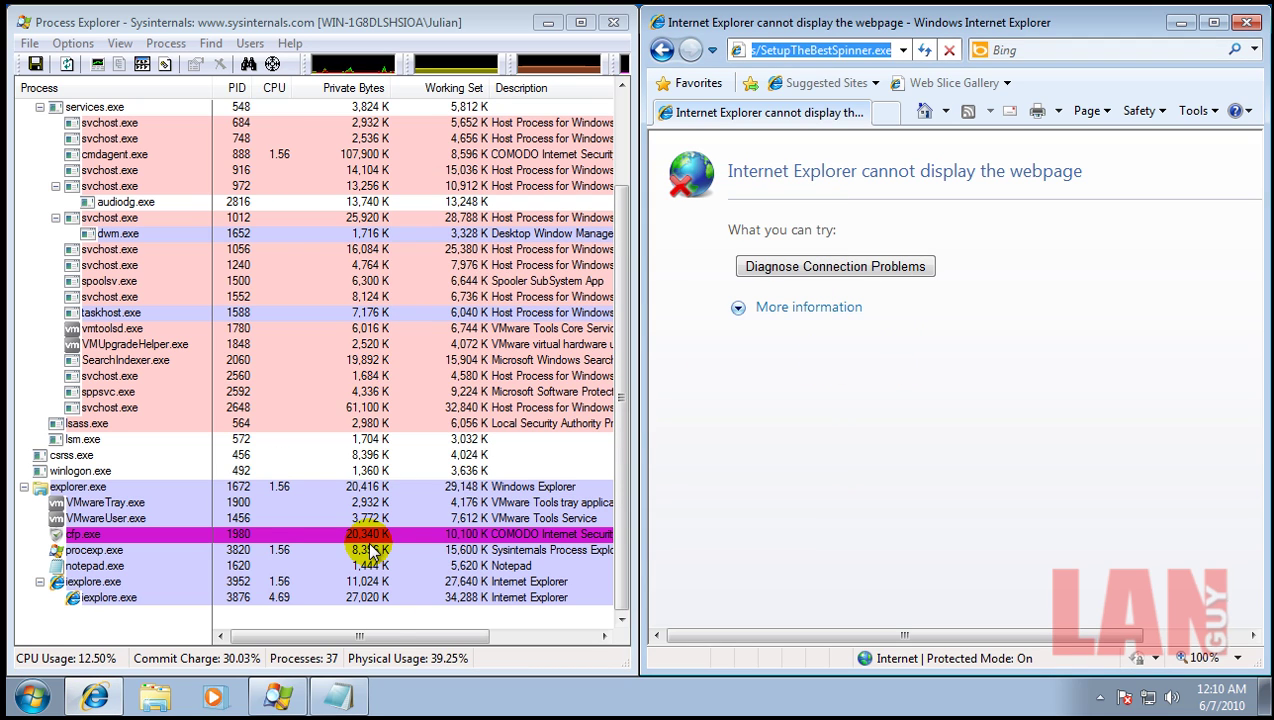
Step: Copy the sky.perfectexe URL from Notepad and load it in Internet Explorer
click(342, 694)
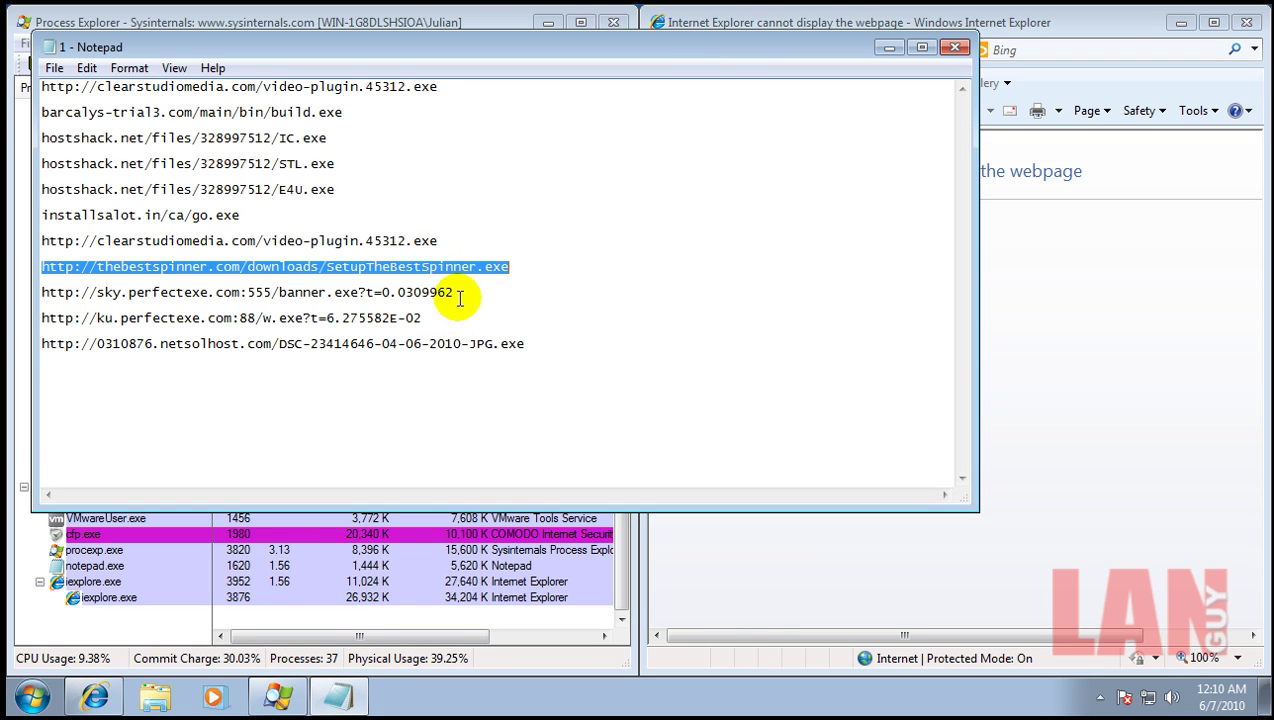
drag(455, 292, 8, 278)
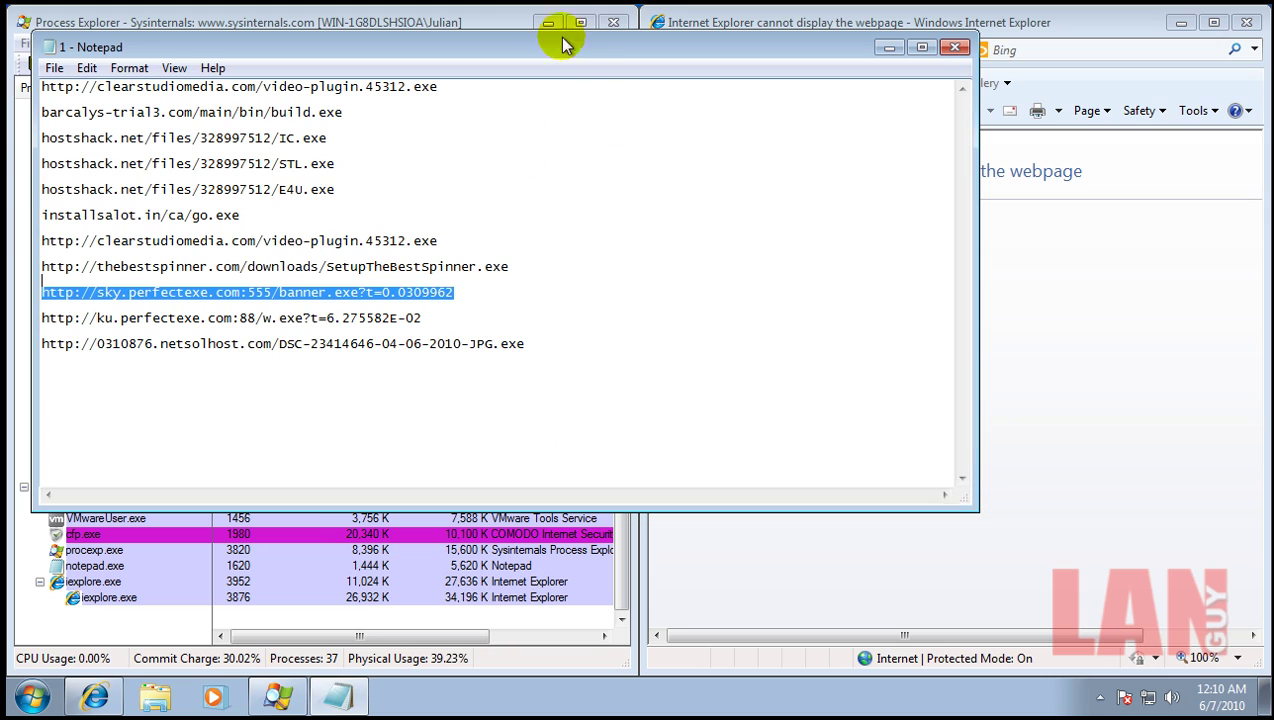
click(489, 23)
click(980, 12)
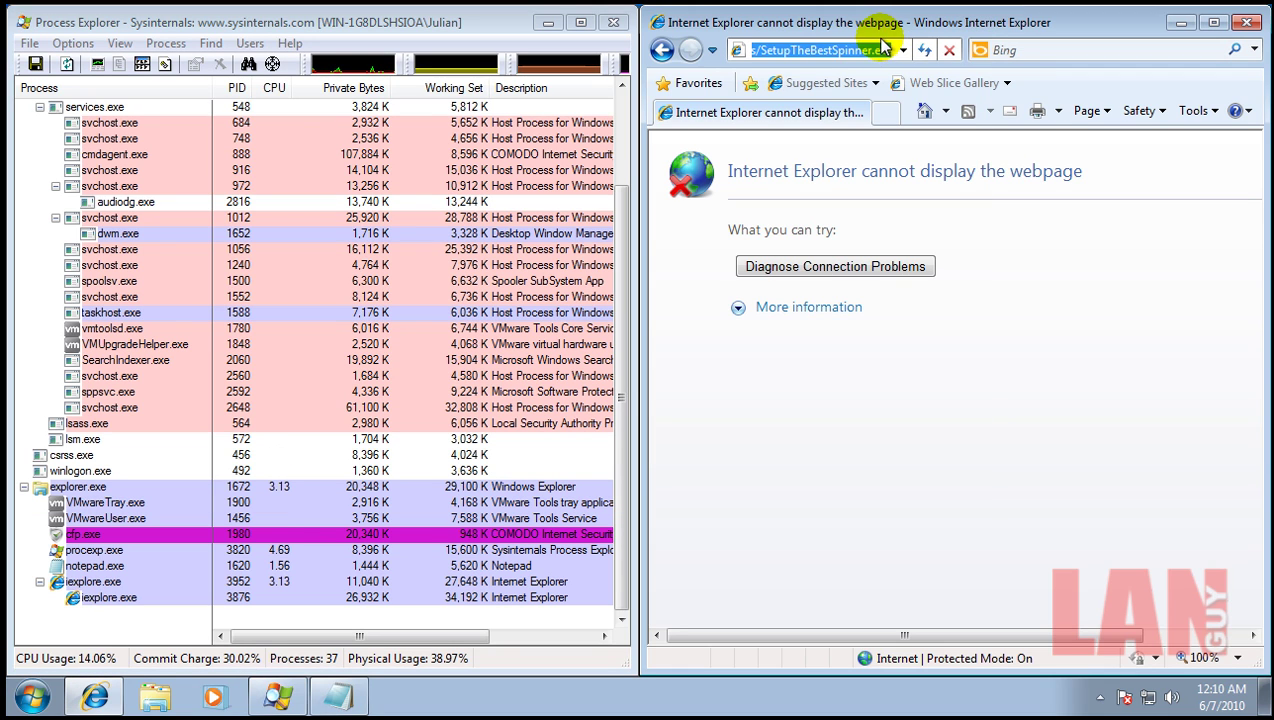
key(ctrl+v)
key(Return)
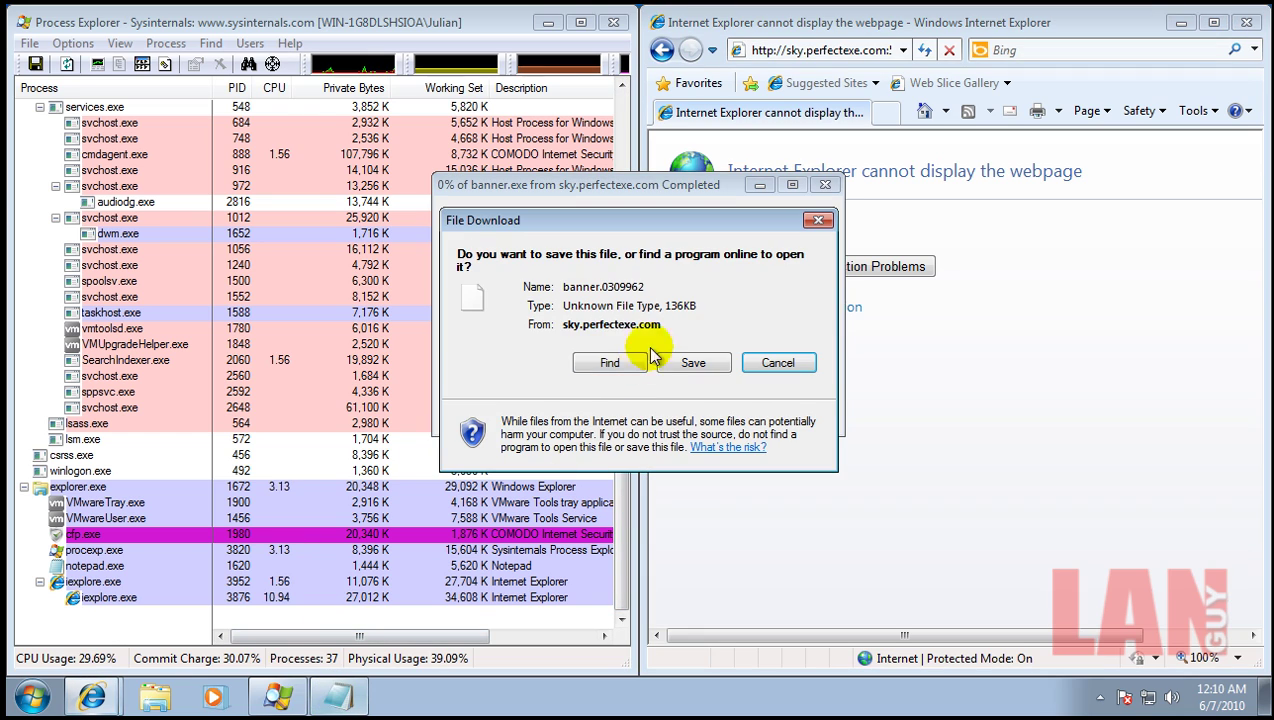
Step: Save banner.exe despite the warning, clean the detected malware, skip the copy, and cancel the download
click(692, 362)
click(899, 610)
click(668, 337)
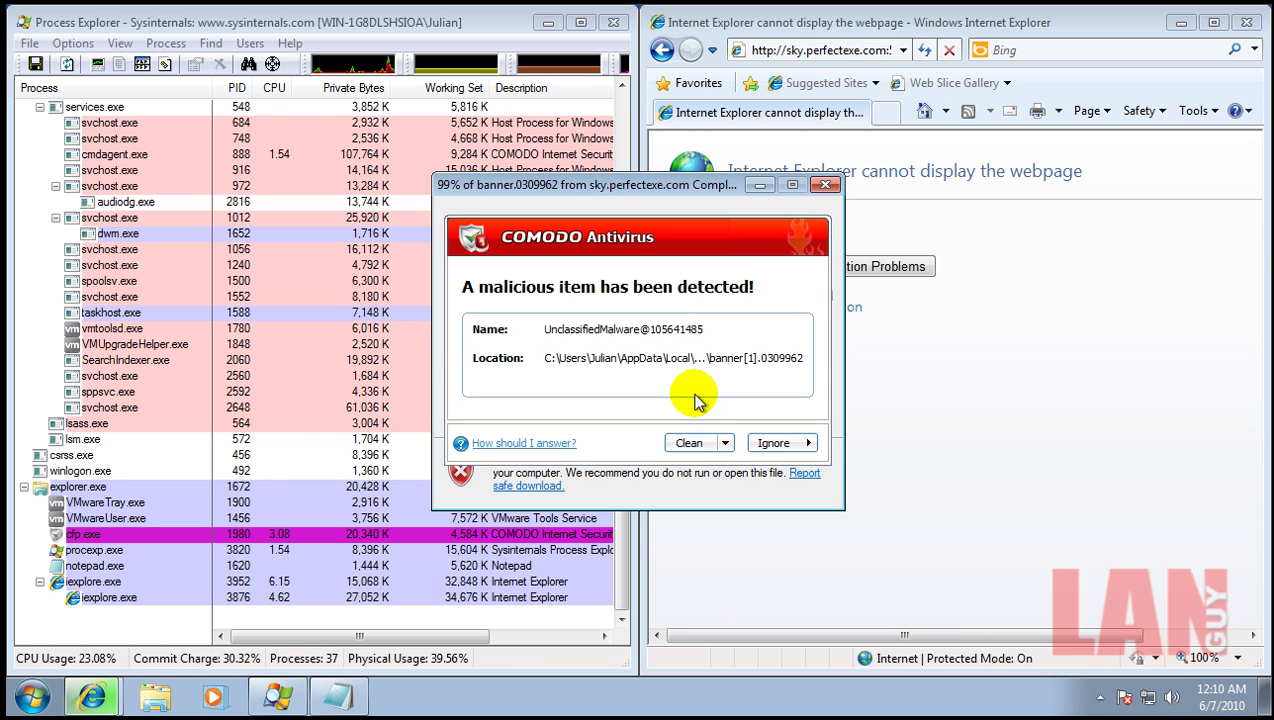
click(690, 445)
click(714, 430)
click(703, 350)
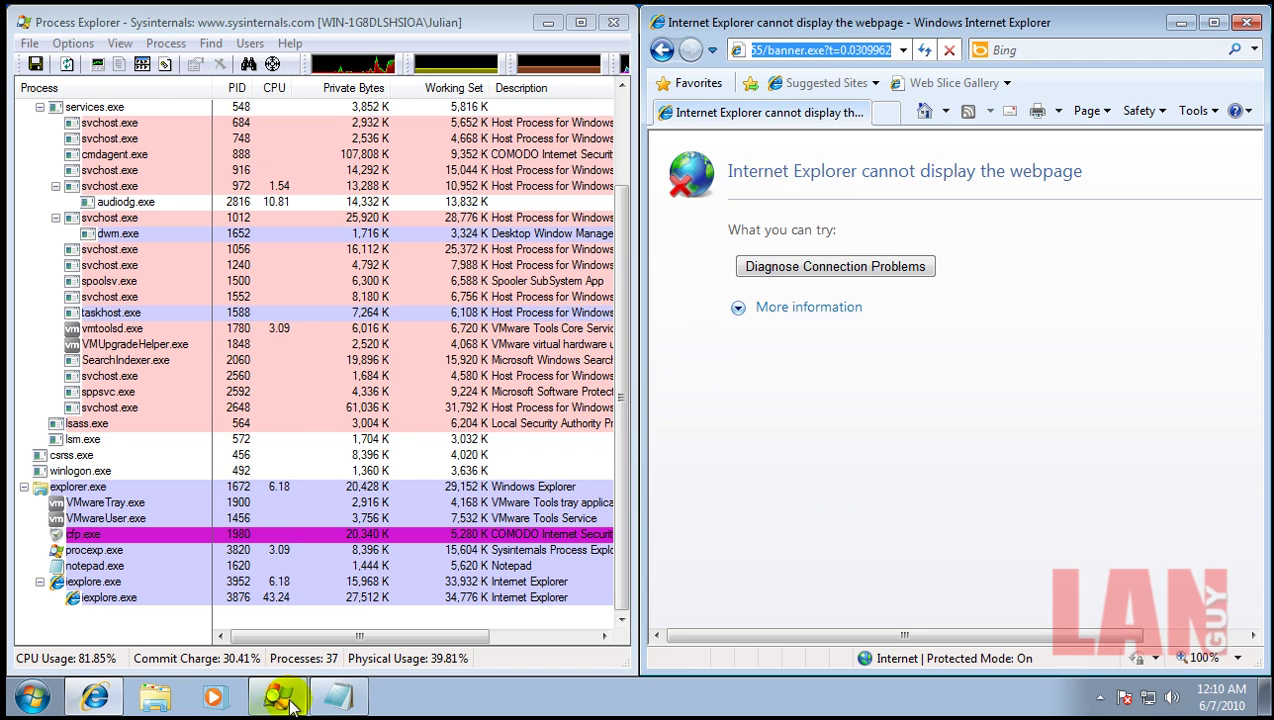
Step: Copy the ku.perfectexe URL from Notepad and load it in Internet Explorer
click(340, 697)
drag(463, 316, 242, 341)
click(365, 330)
drag(41, 318, 447, 316)
key(ctrl+c)
click(1098, 412)
click(768, 48)
key(ctrl+v)
key(Return)
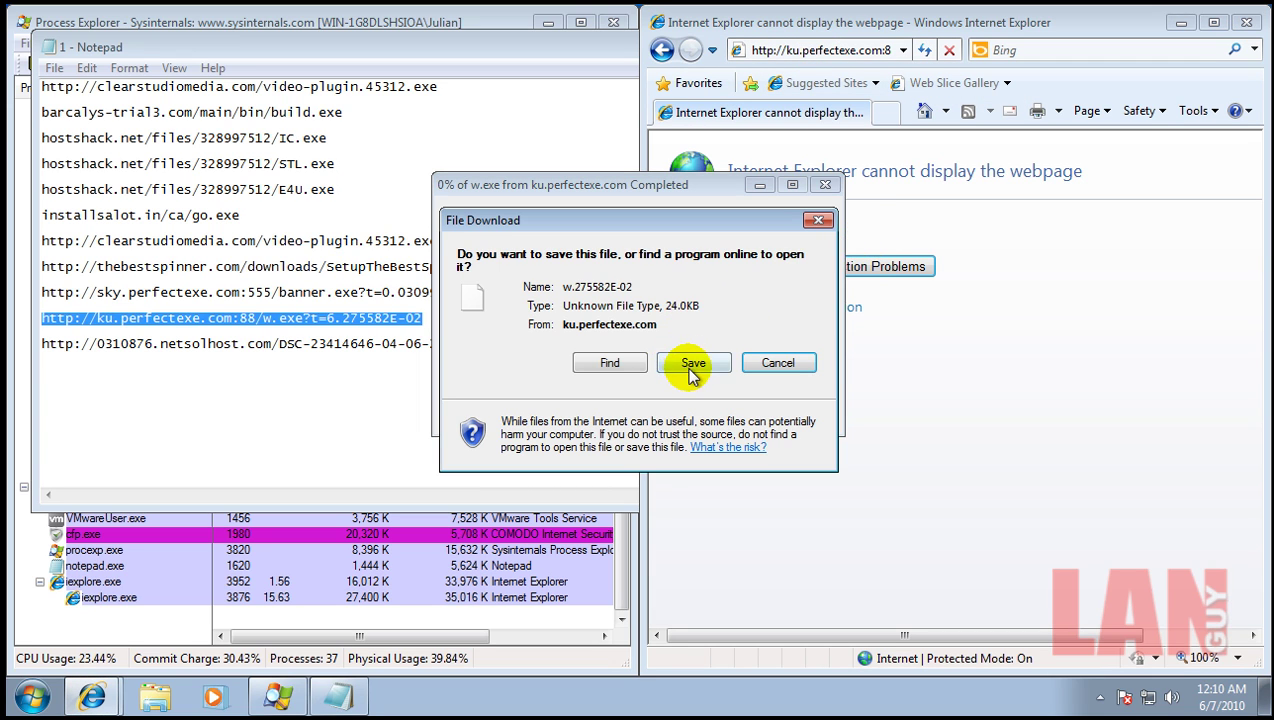
Step: Save w.exe despite the warning, clean the detected malware, skip the copy, and cancel the download
click(690, 373)
click(912, 606)
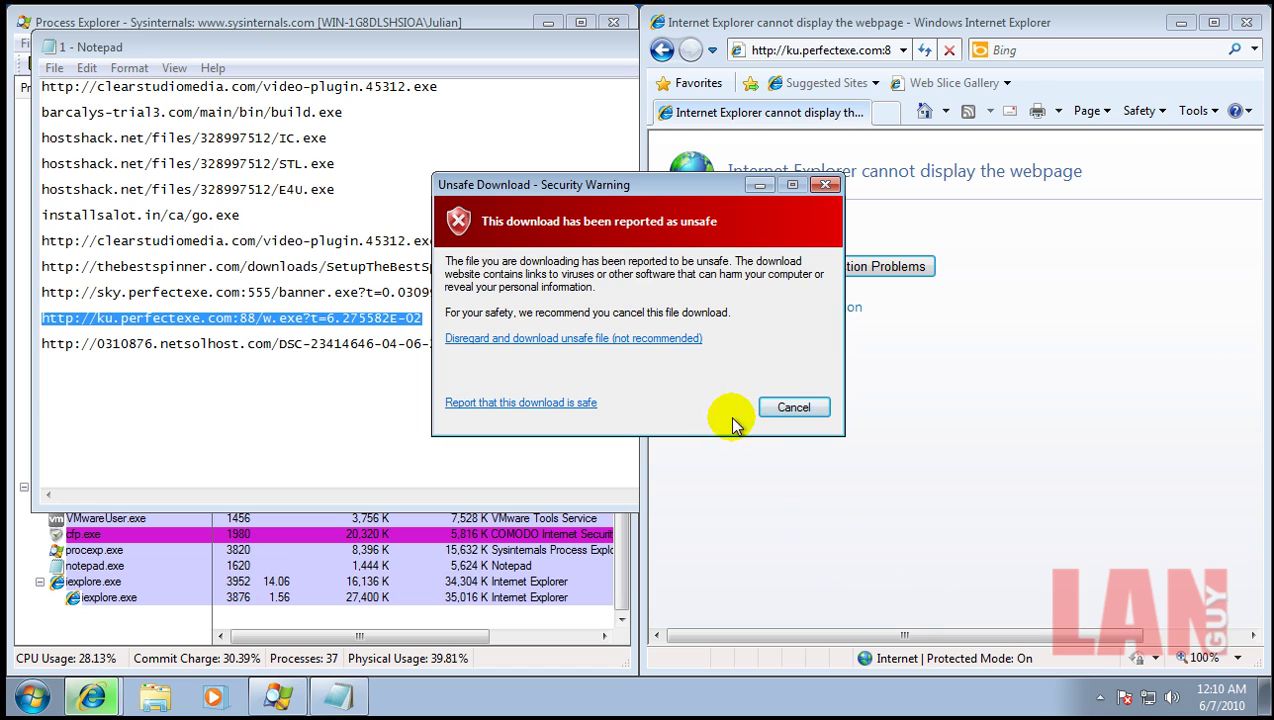
click(648, 338)
click(688, 442)
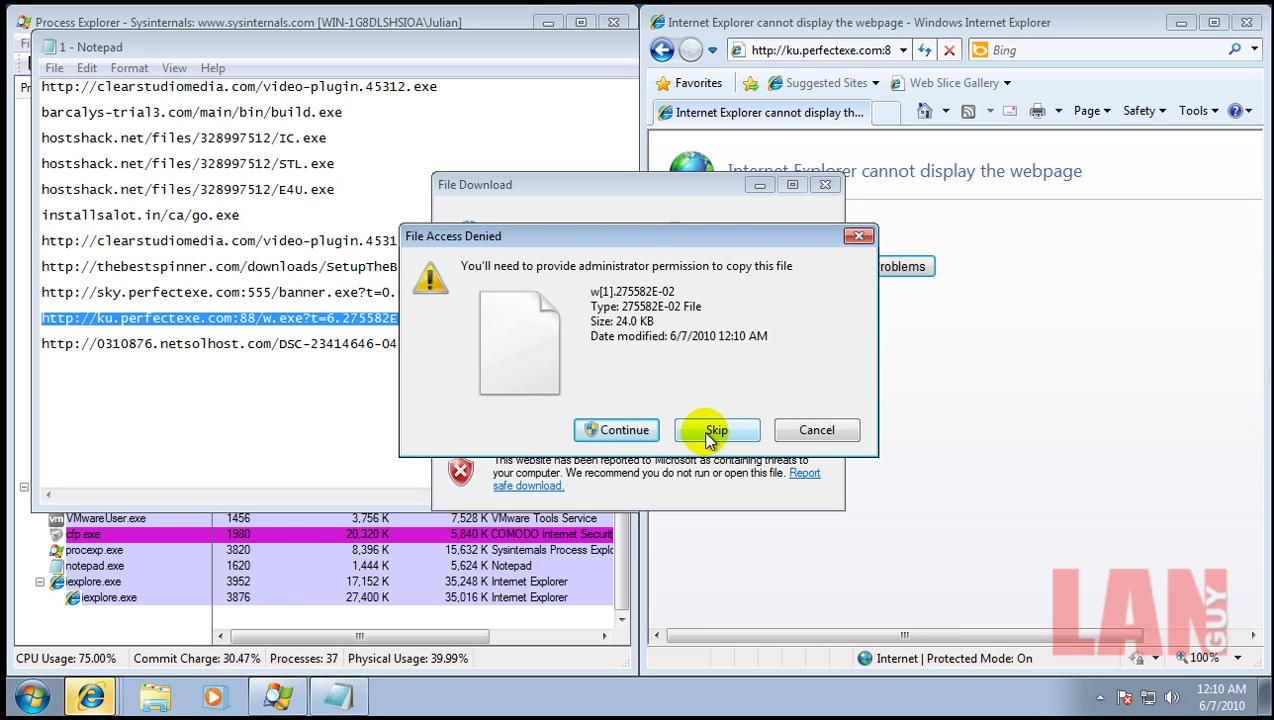
click(714, 430)
click(684, 343)
drag(512, 344, 279, 344)
drag(592, 347, 19, 352)
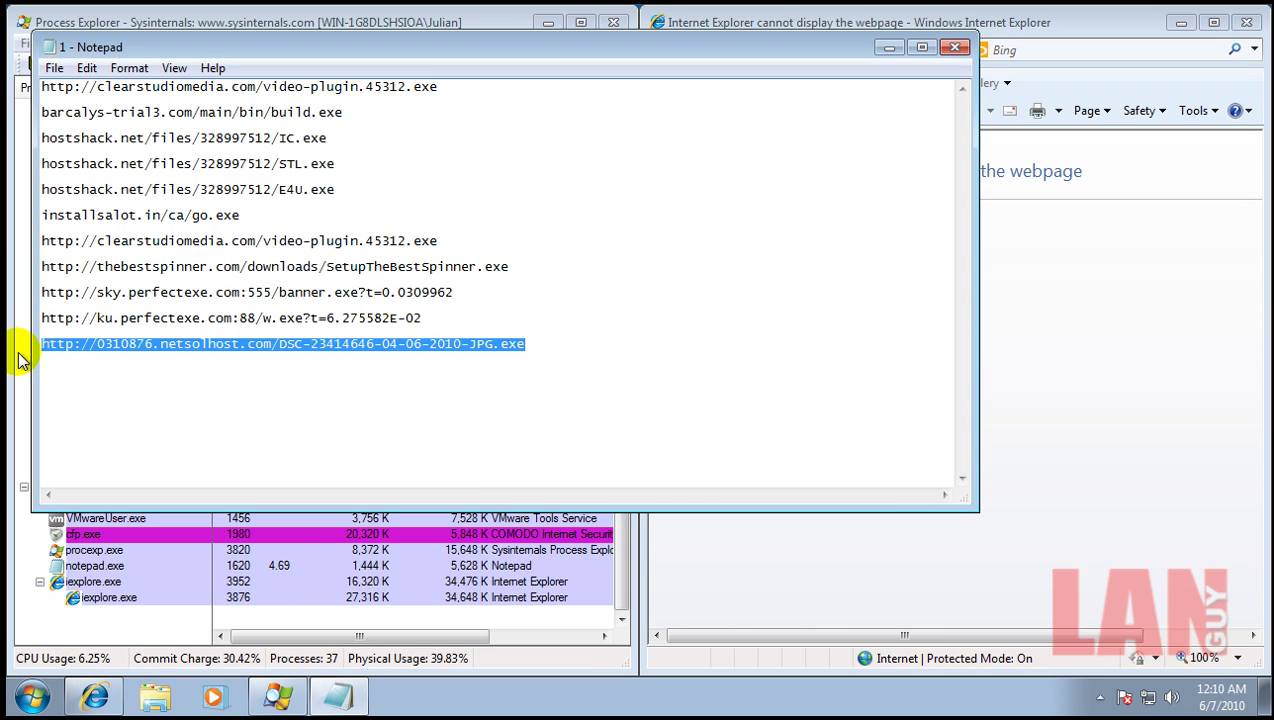
click(955, 47)
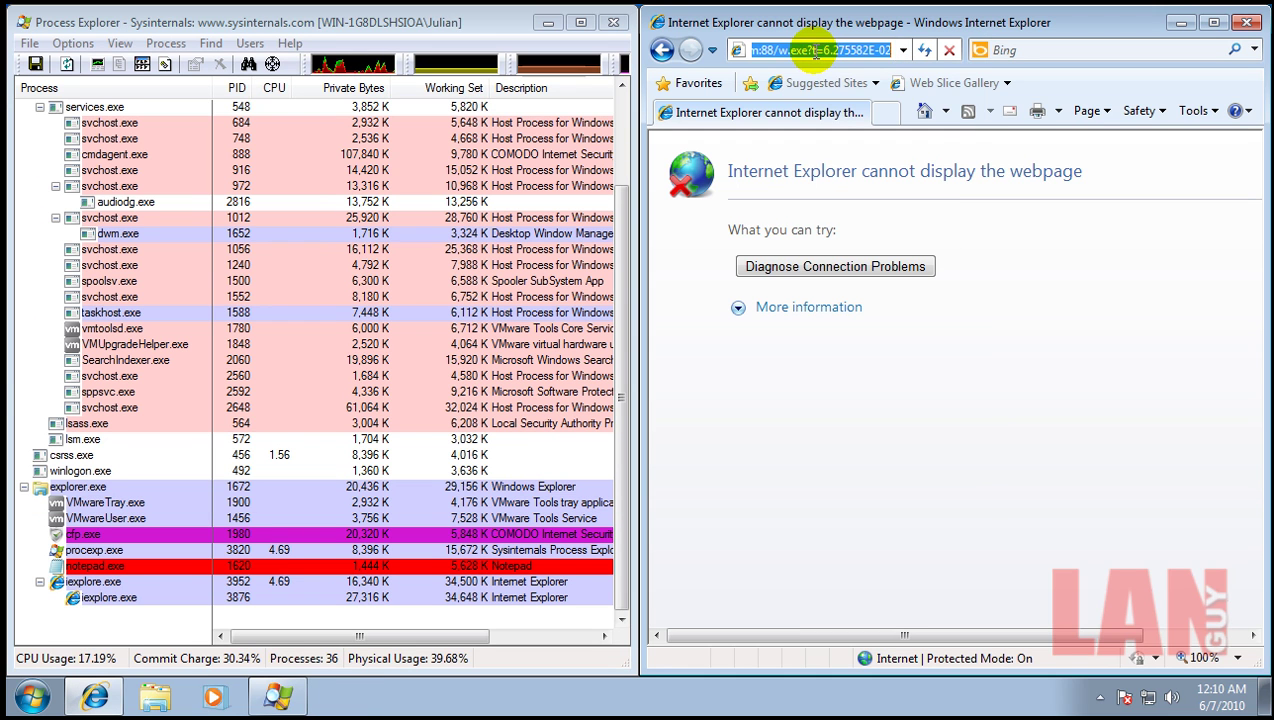
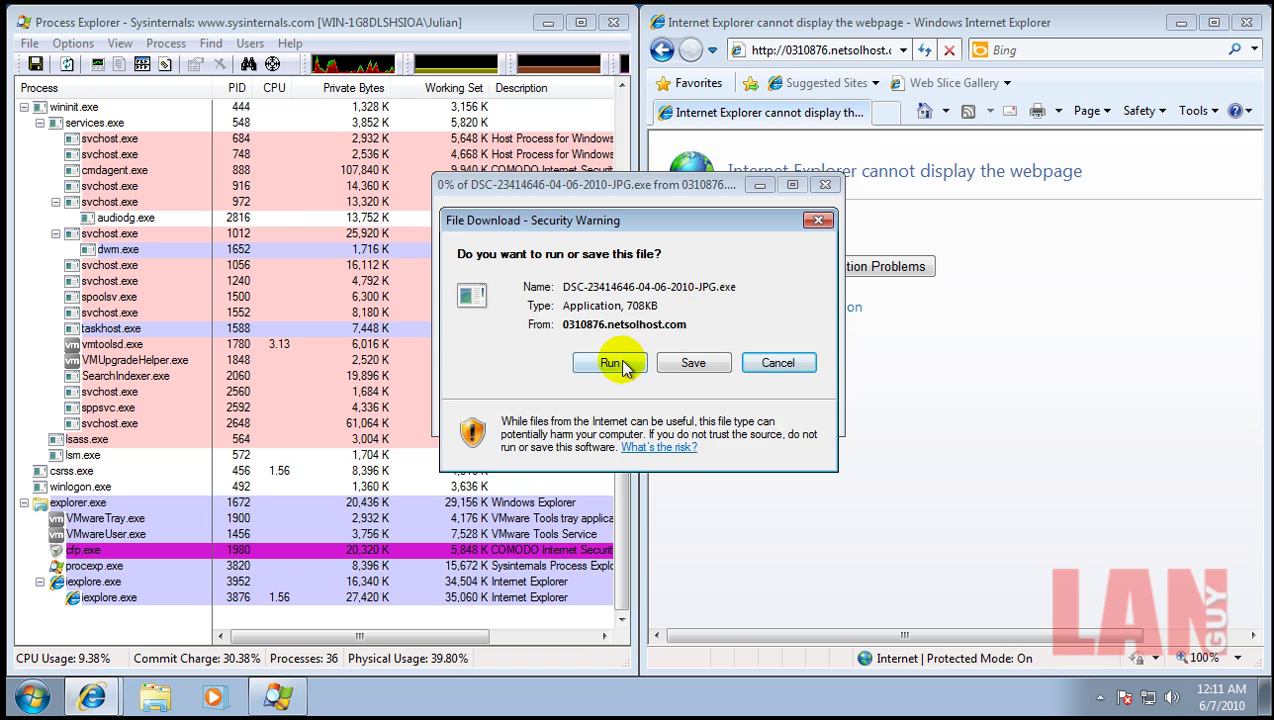
Step: Run the unsafe downloaded DSC file despite the warnings so Comodo sandboxes it, and dismiss its error
click(610, 362)
click(638, 338)
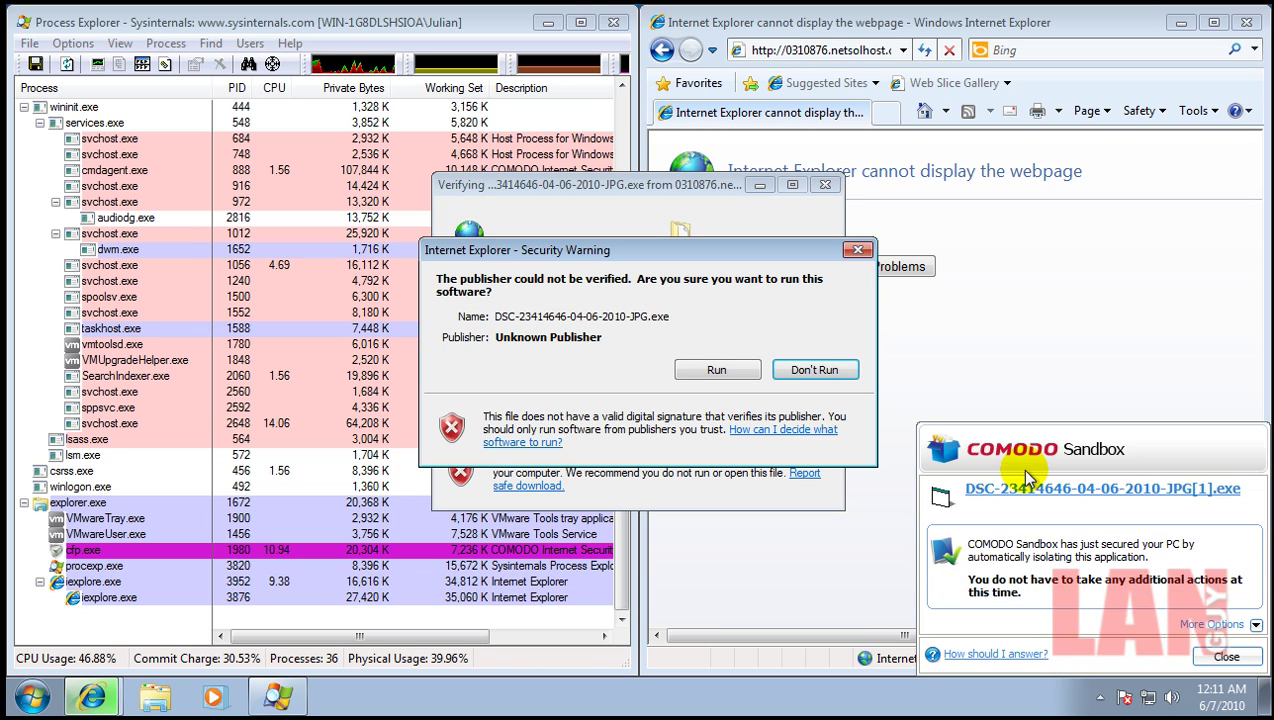
click(728, 372)
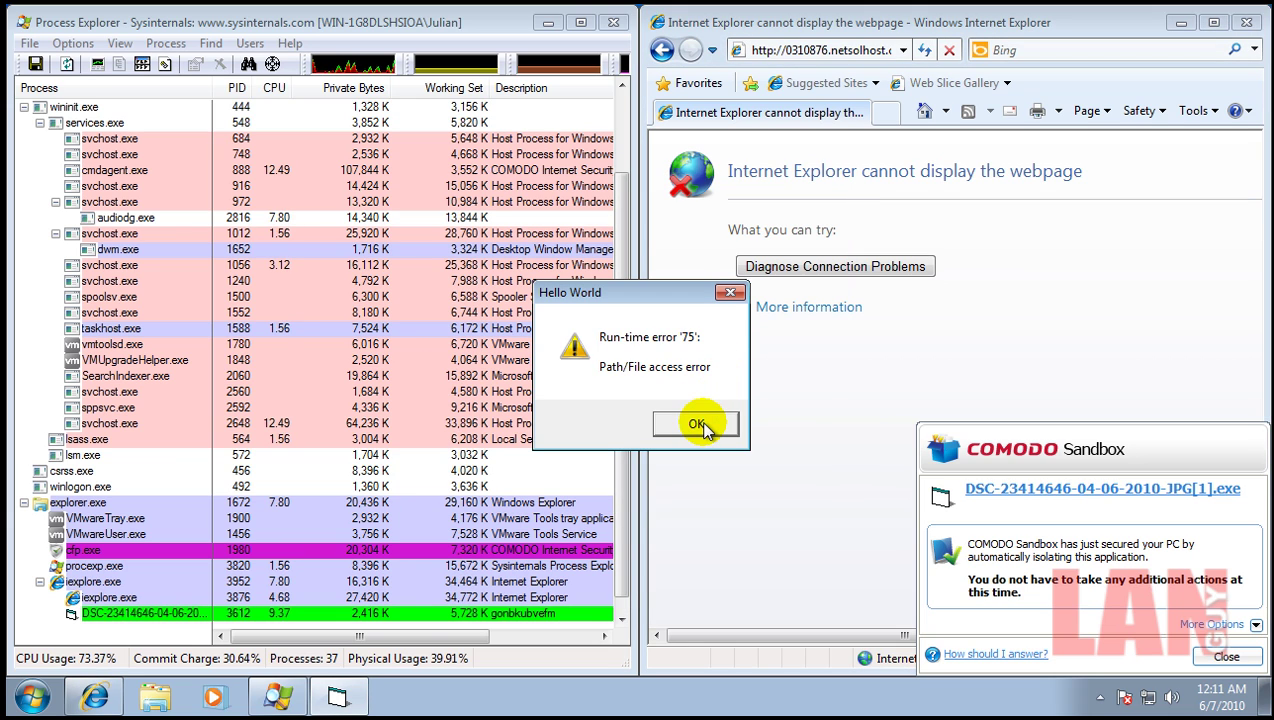
click(704, 427)
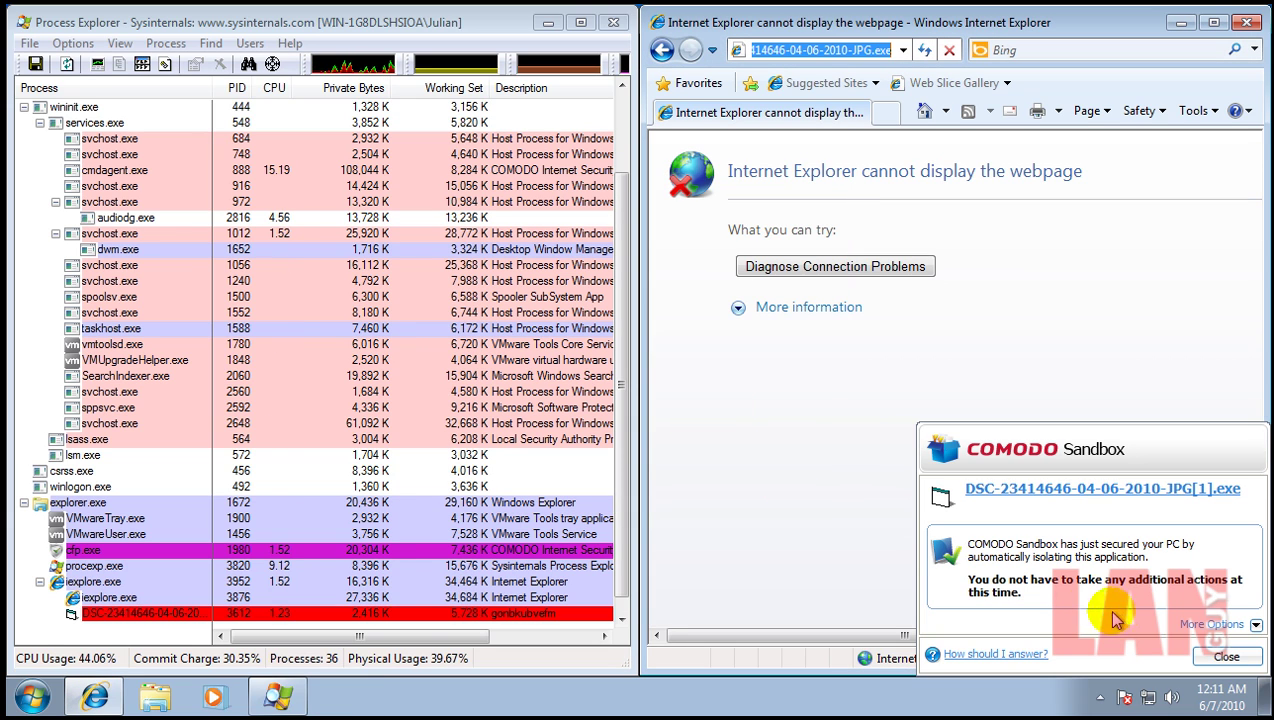
Step: Close the Comodo Sandbox notification and Process Explorer
click(1226, 657)
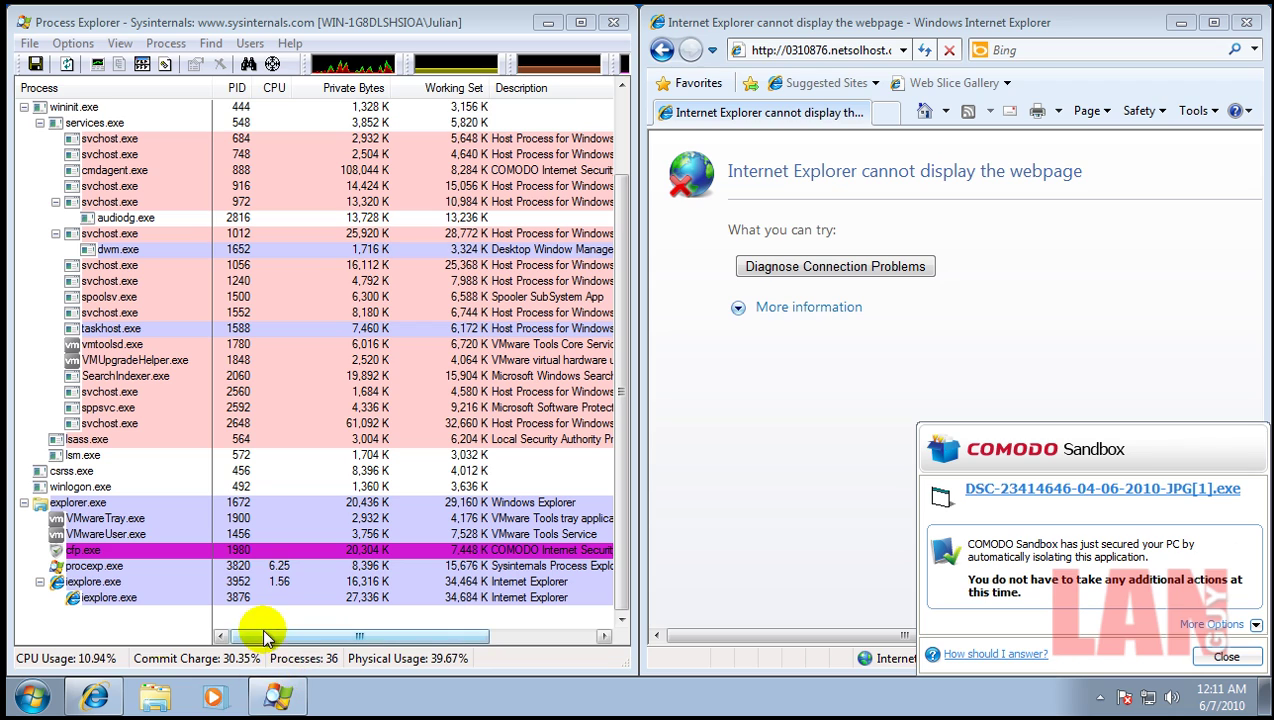
click(1226, 657)
click(613, 22)
Step: Close Internet Explorer and open the COMODO Internet Security main window from the notification area
click(1245, 22)
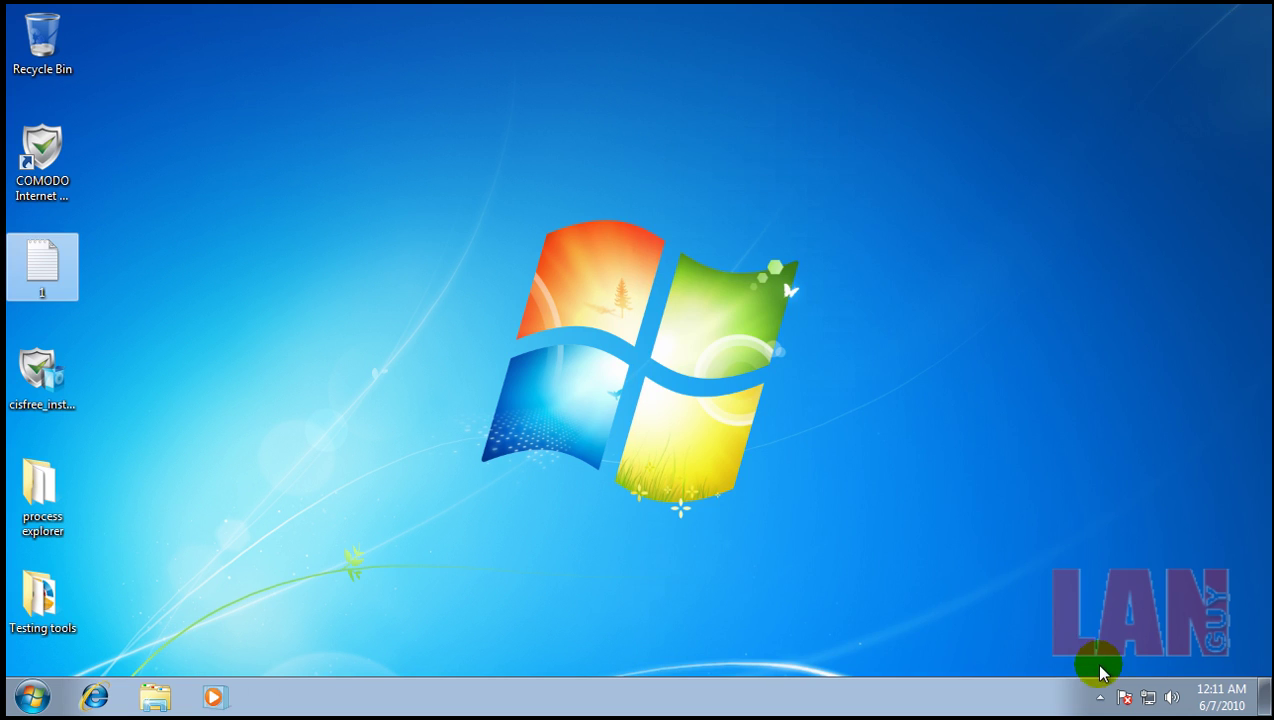
click(1098, 698)
double_click(1131, 609)
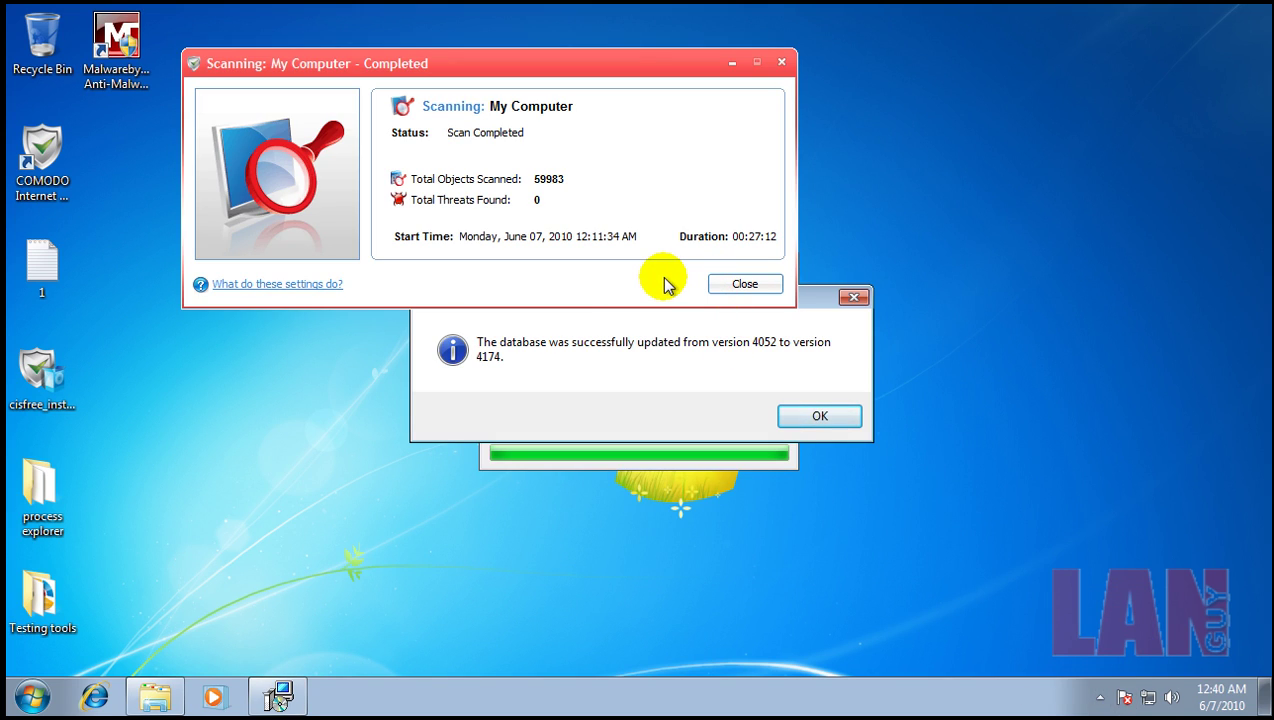
Step: Clear the old scan results and update message, then run a Malwarebytes quick scan finding 0 infected objects
click(748, 284)
click(820, 416)
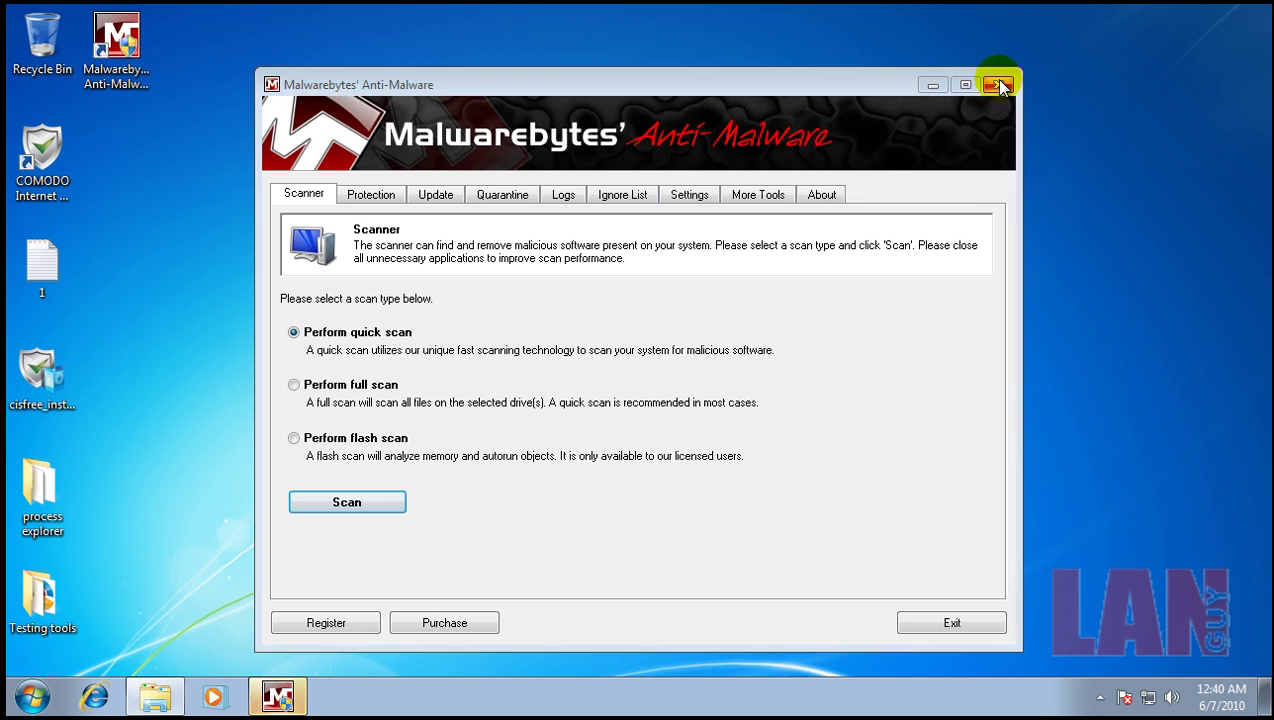
click(1001, 86)
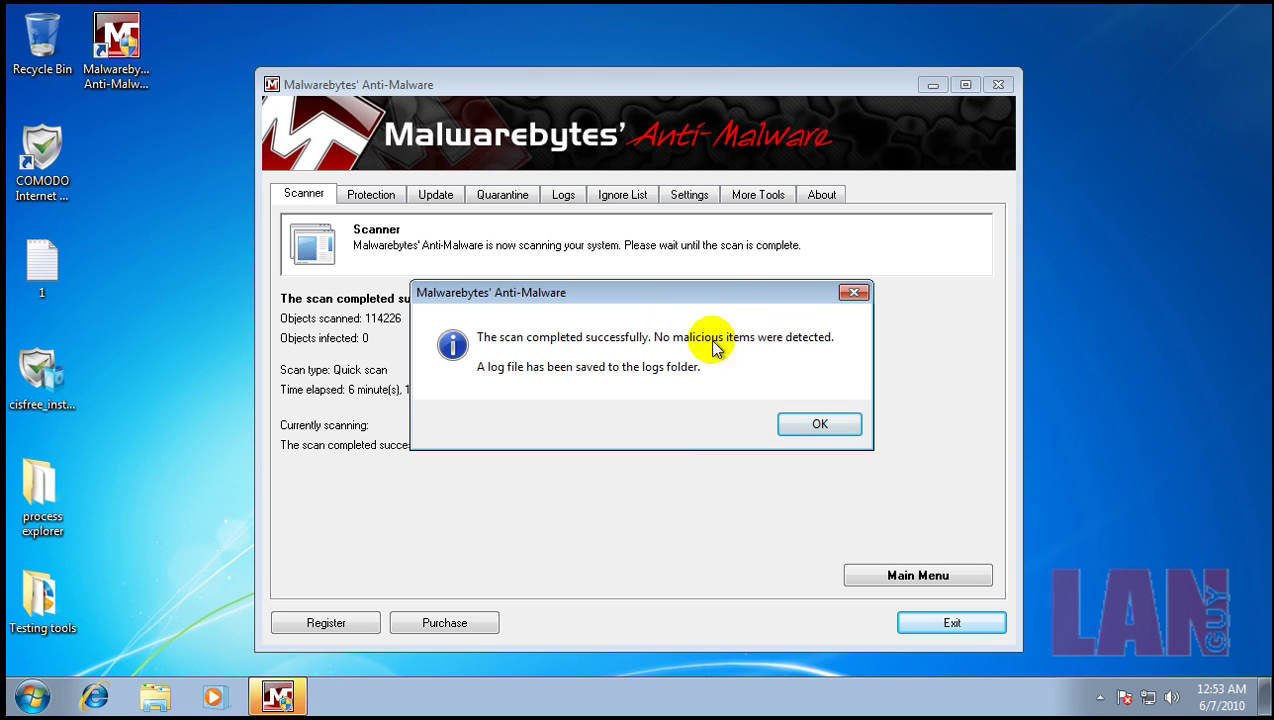
click(817, 424)
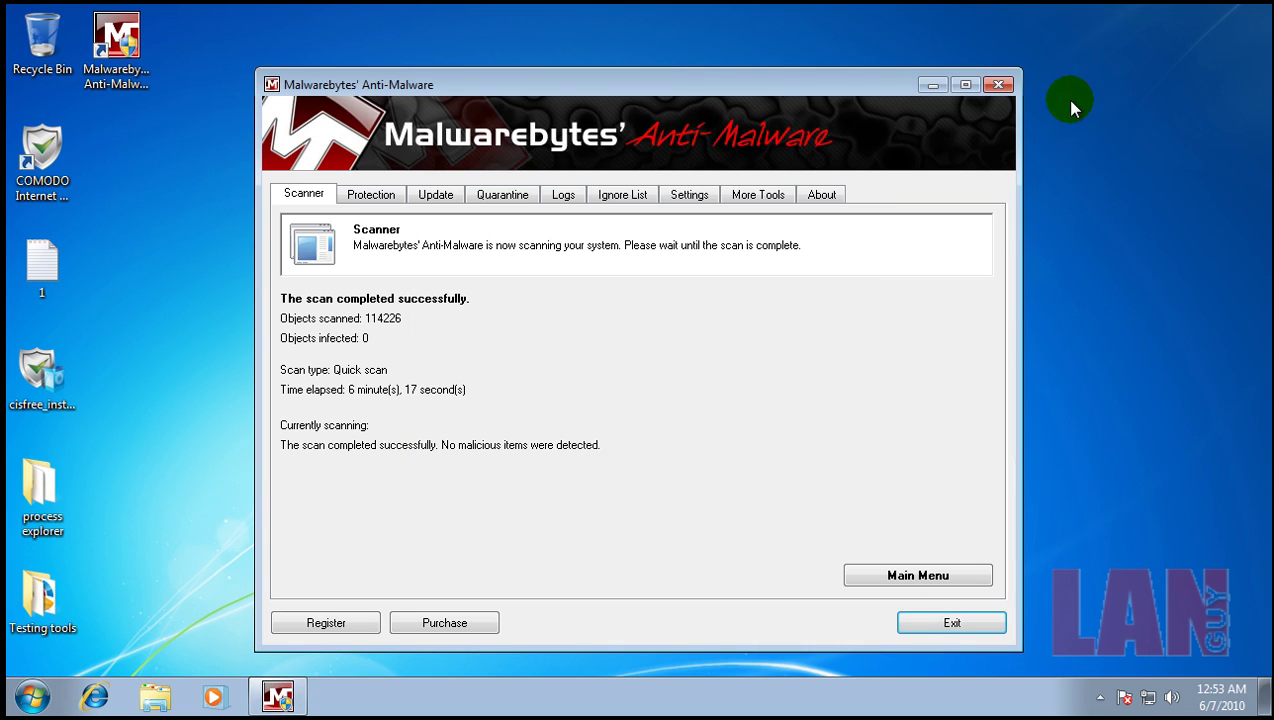
Step: Close Malwarebytes and launch HitmanPro35 from the Testing tools folder, allowing UAC and continuing past its welcome page
click(997, 85)
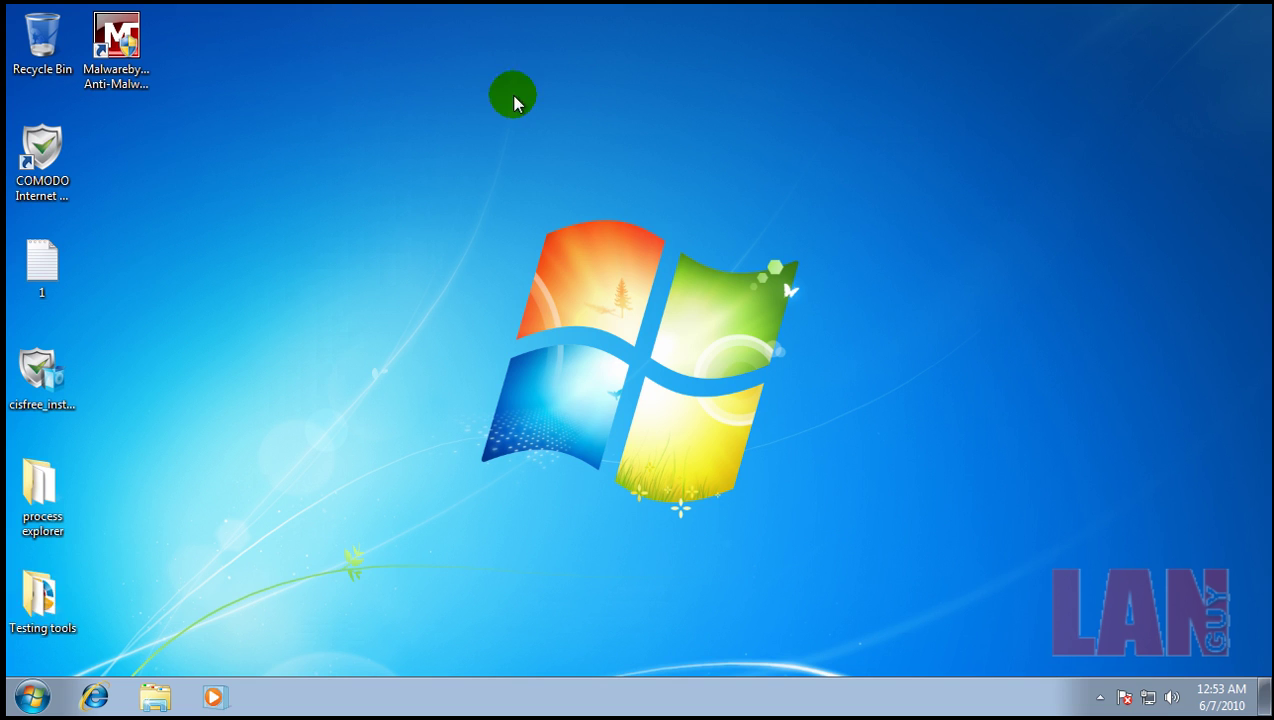
double_click(38, 595)
click(469, 212)
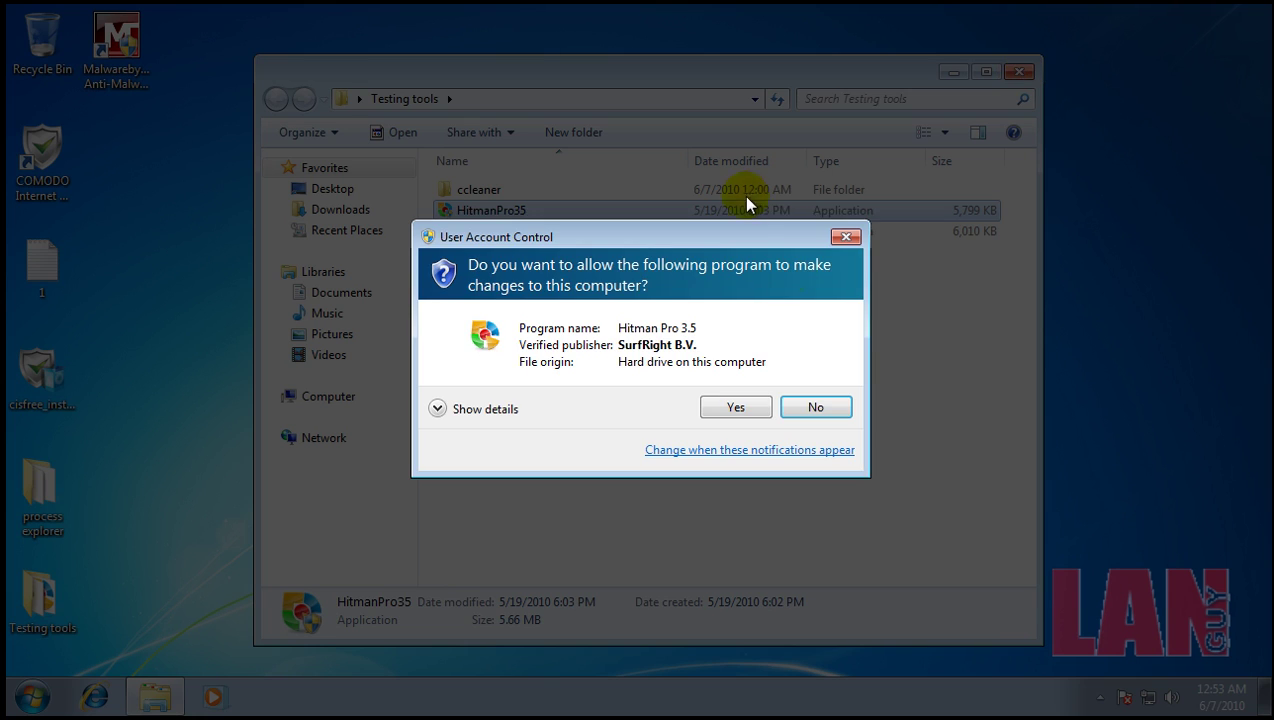
click(735, 407)
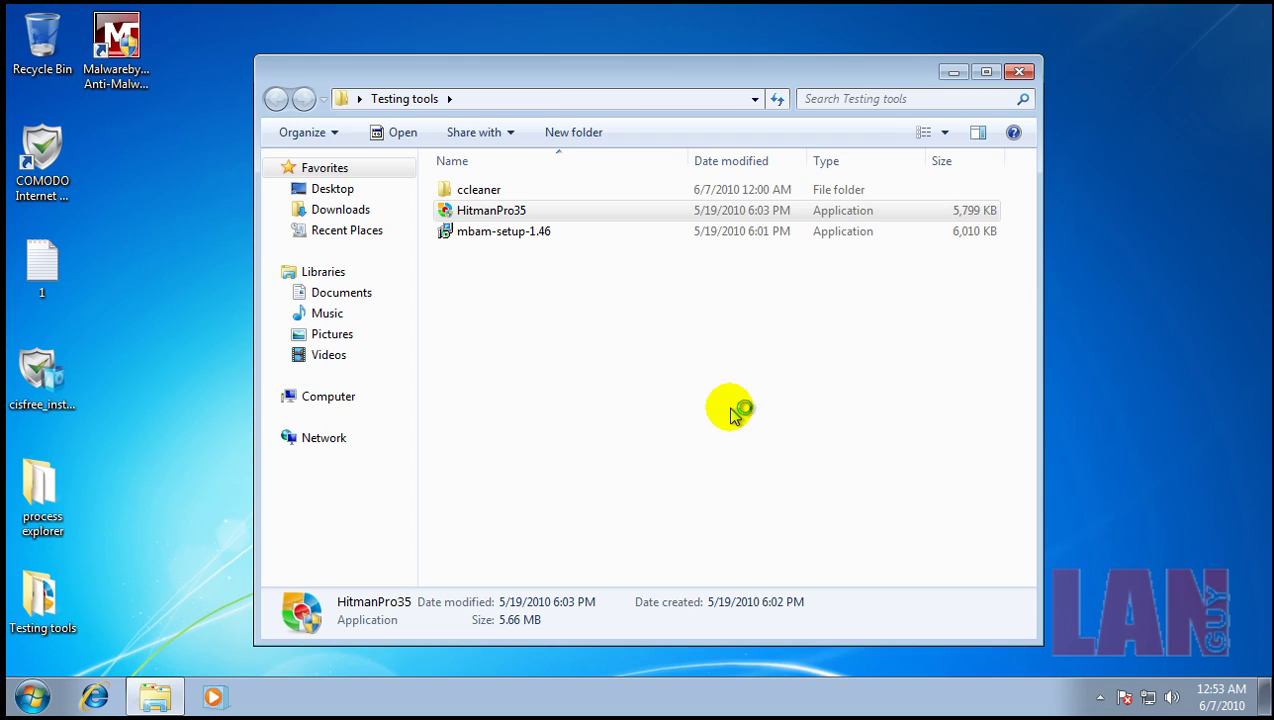
click(1018, 72)
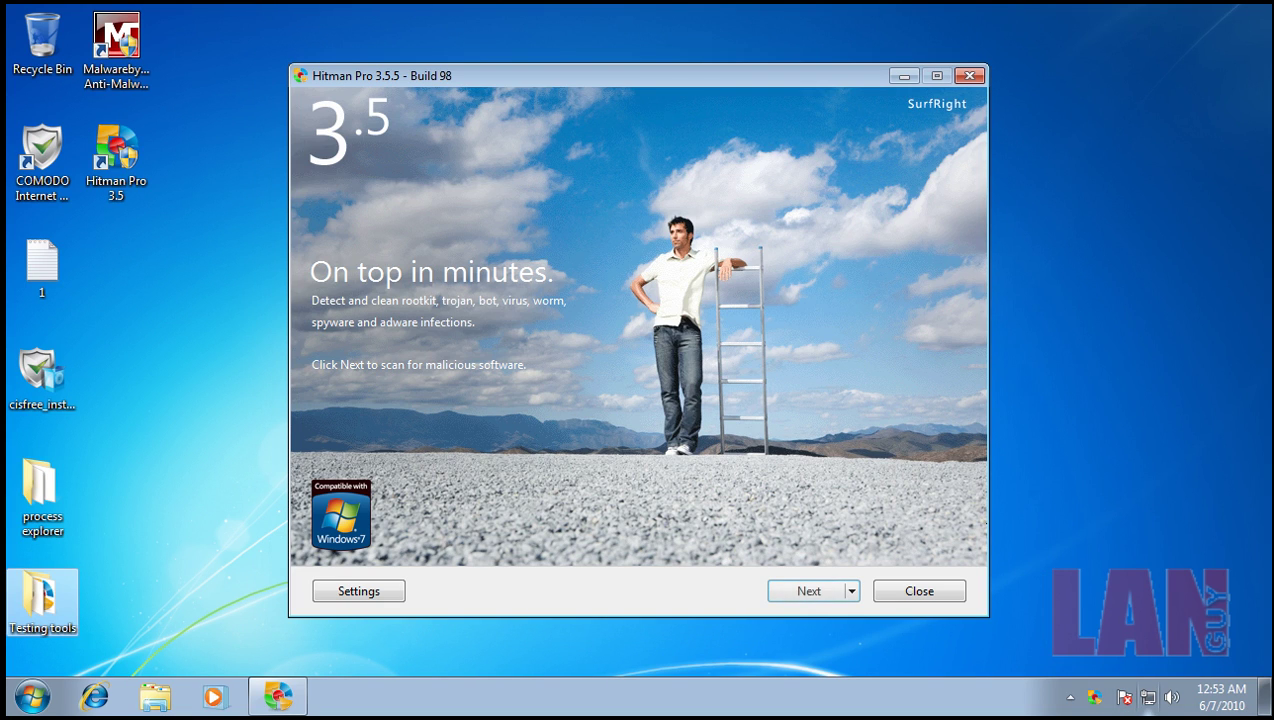
click(809, 590)
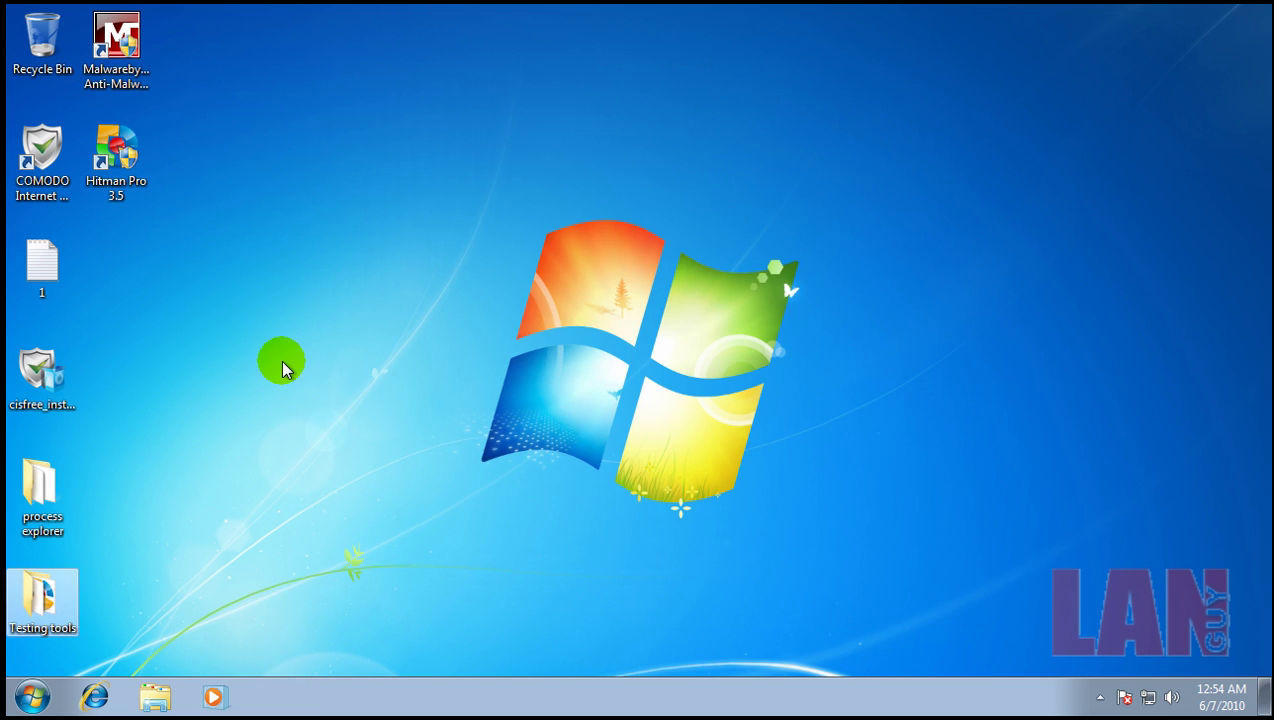
Step: Review the SUPERAntiSpyware summary of two Adware.Tracking Cookie threats, cancel removal, and close the program
click(283, 368)
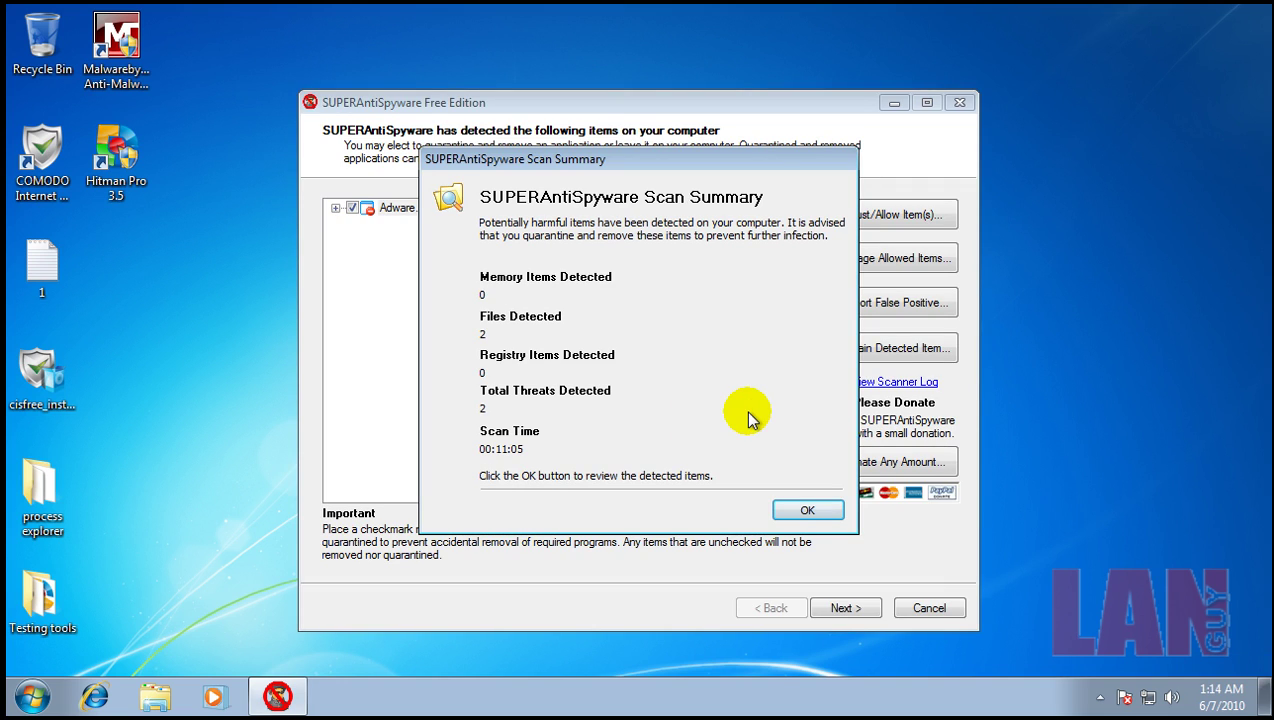
click(800, 512)
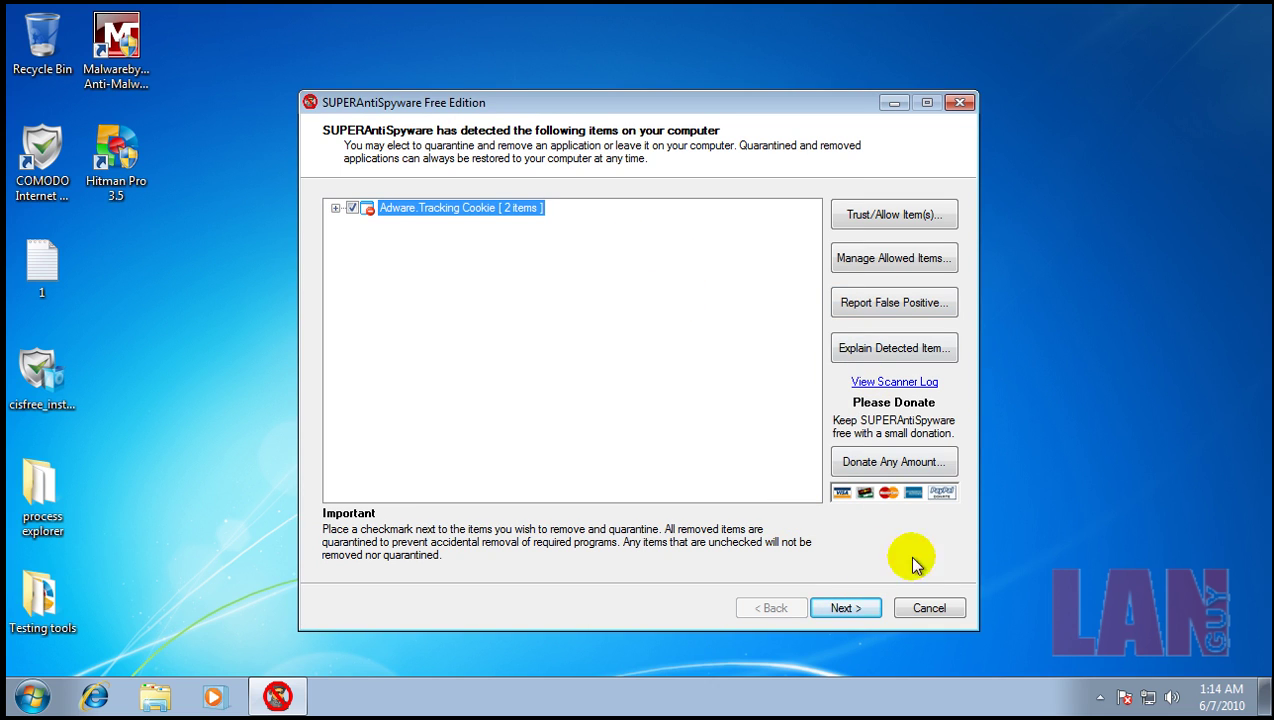
click(928, 608)
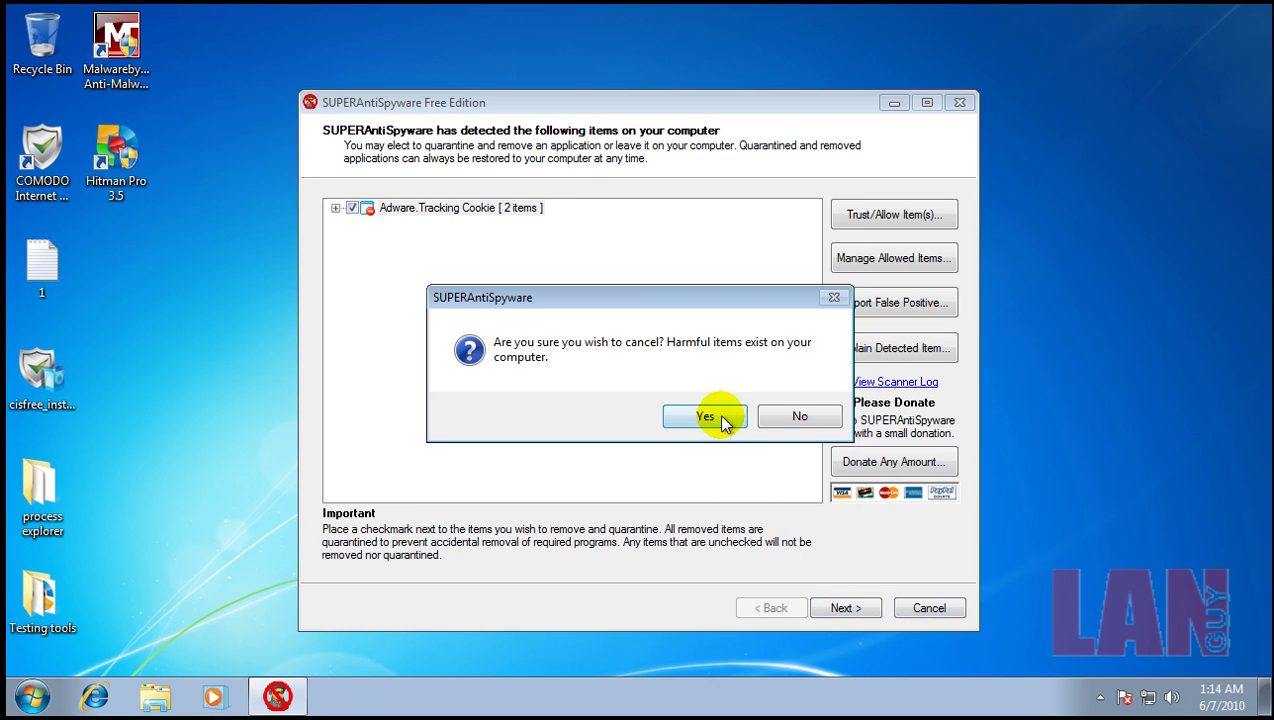
click(722, 418)
click(925, 605)
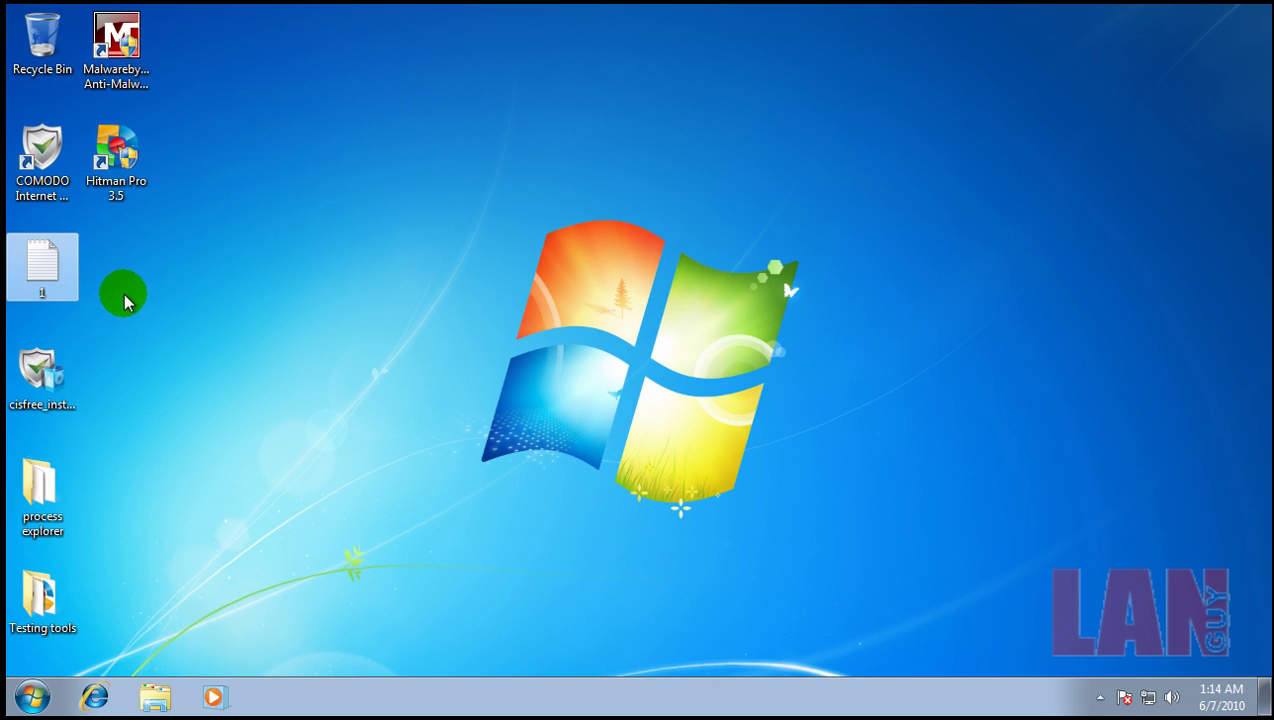
double_click(43, 258)
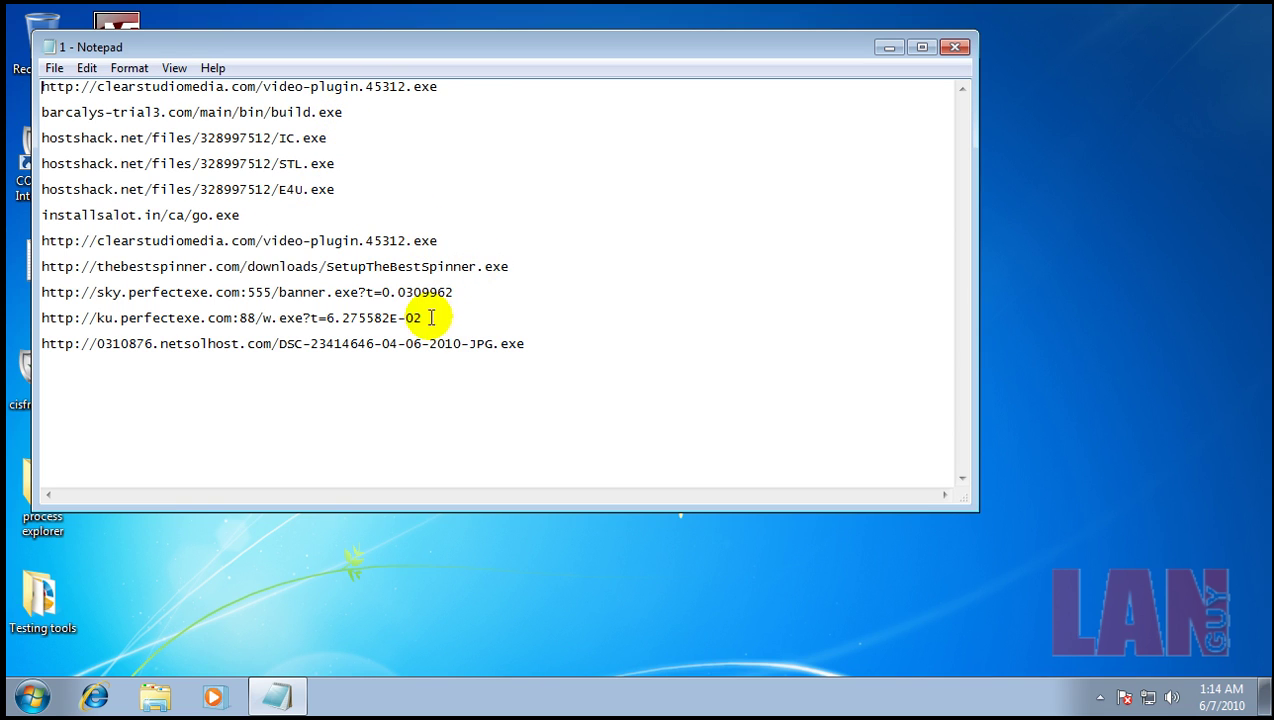
click(957, 48)
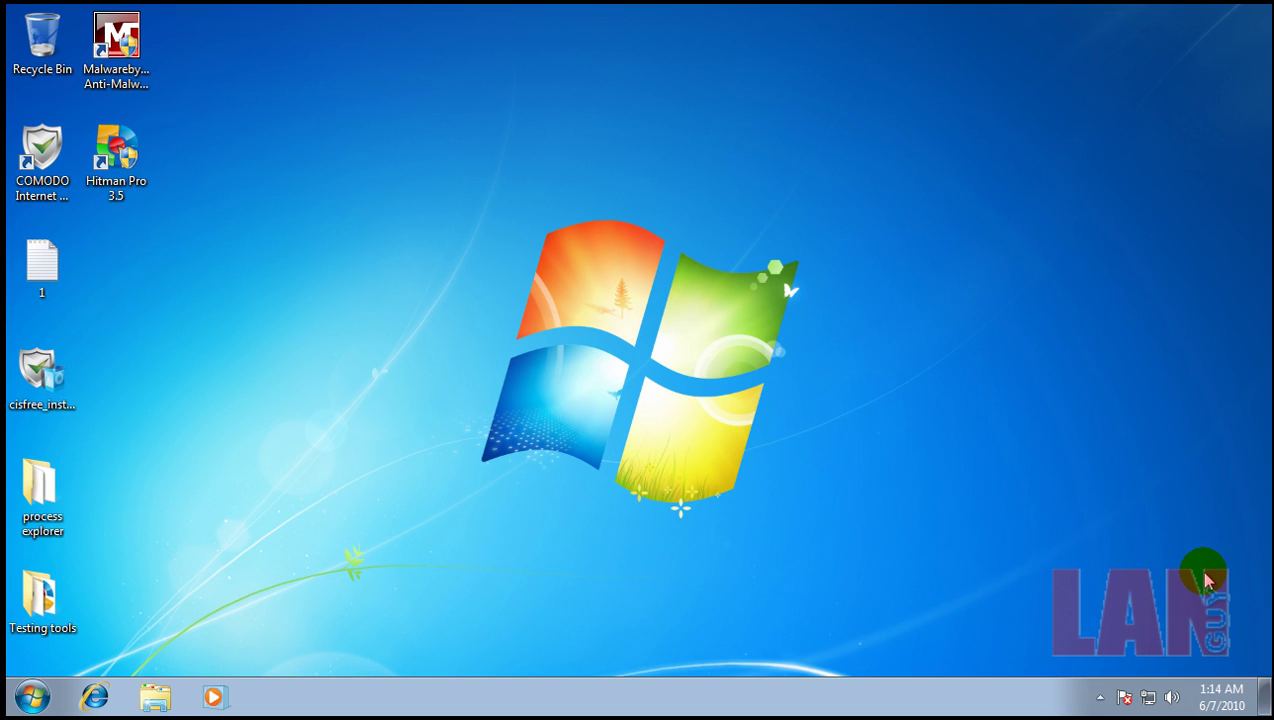